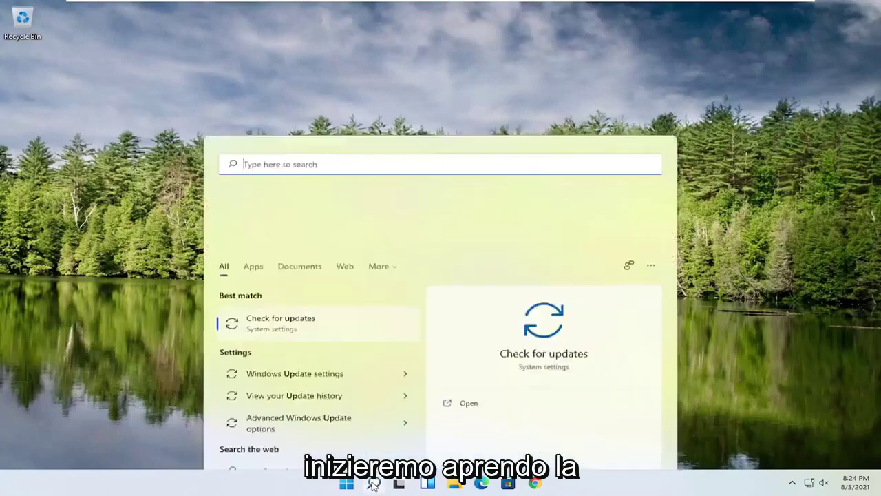
Search for regedit and run Registry Editor as administrator, approving the UAC prompt
{"action": "type", "text": "regedit"}
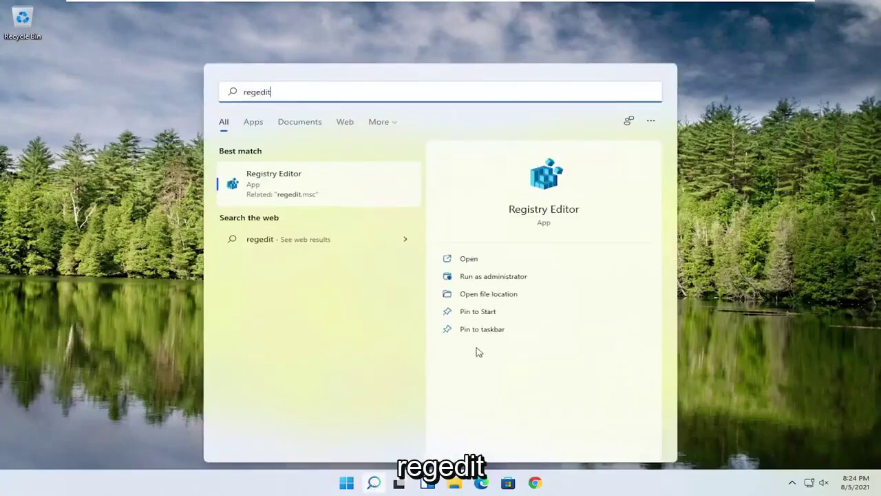
{"action": "right_click", "coordinate": [261, 186]}
{"action": "left_click", "coordinate": [307, 197]}
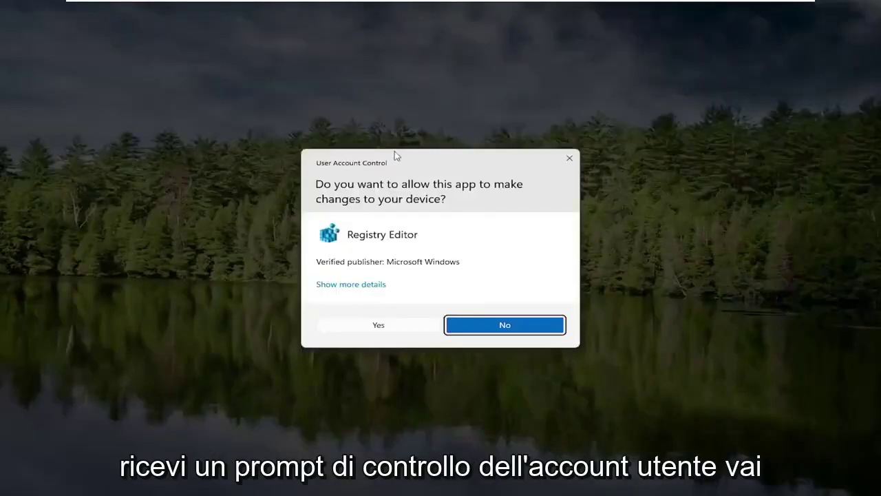
{"action": "left_click", "coordinate": [369, 327]}
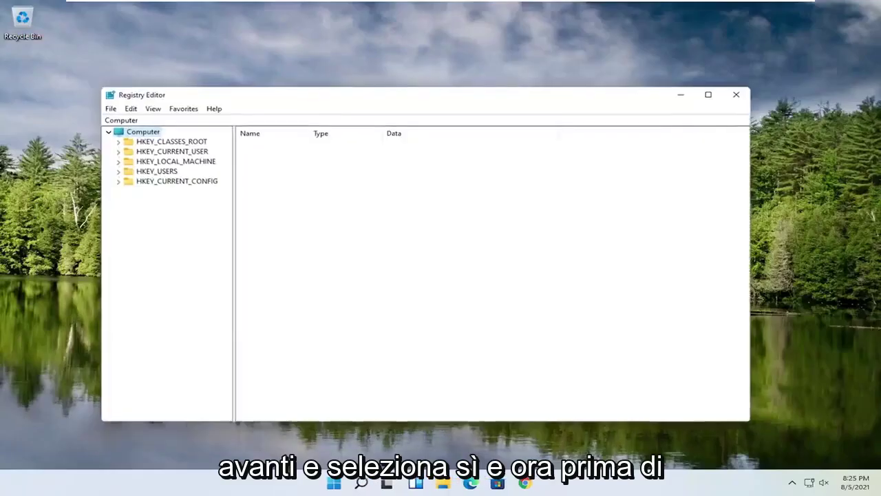
{"action": "left_click_drag", "start_coordinate": [328, 96], "coordinate": [355, 61]}
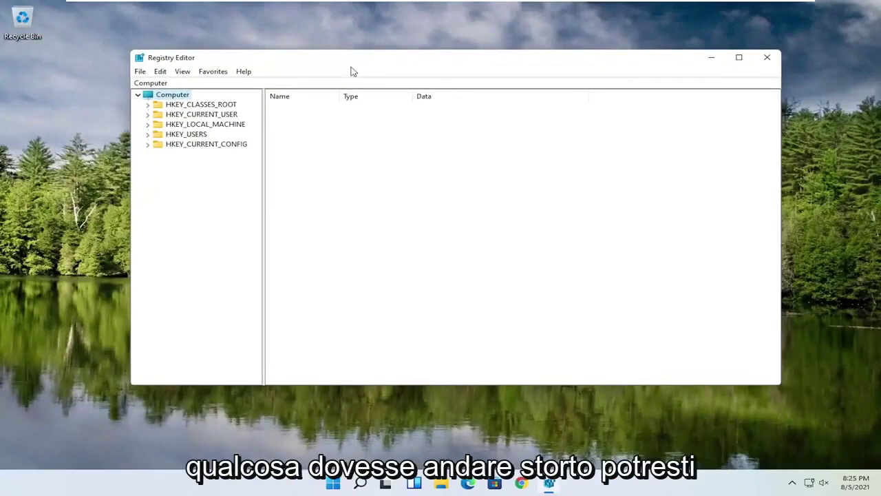
{"action": "left_click", "coordinate": [141, 72]}
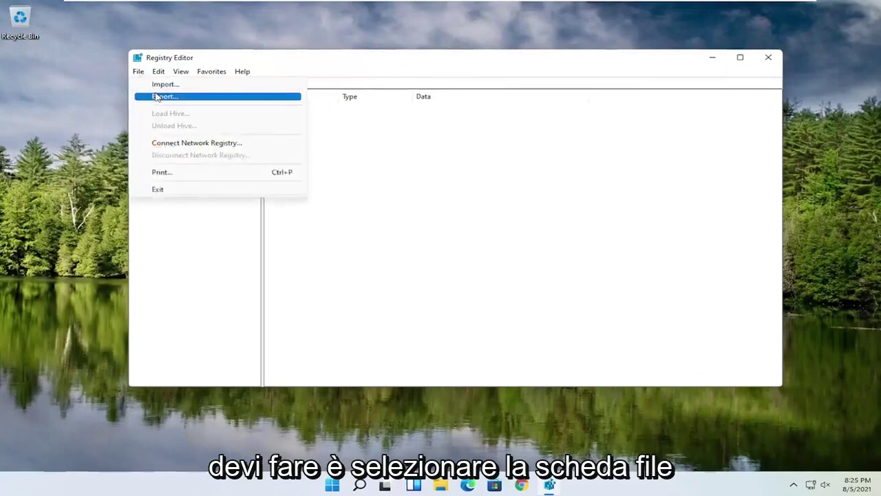
{"action": "left_click", "coordinate": [159, 96]}
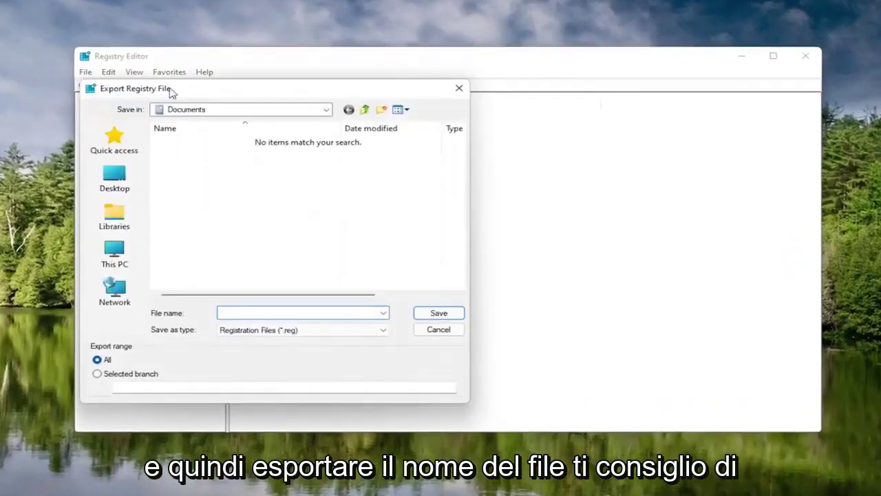
{"action": "left_click_drag", "start_coordinate": [171, 89], "coordinate": [302, 79]}
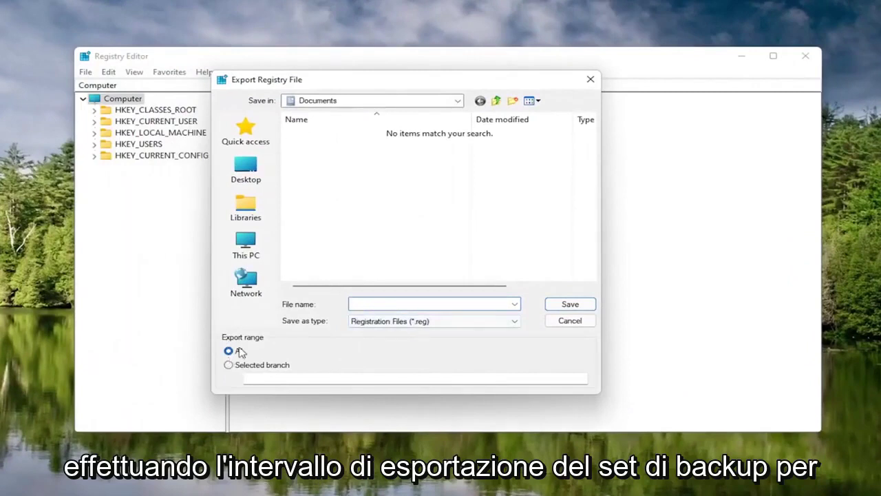
{"action": "left_click", "coordinate": [247, 167]}
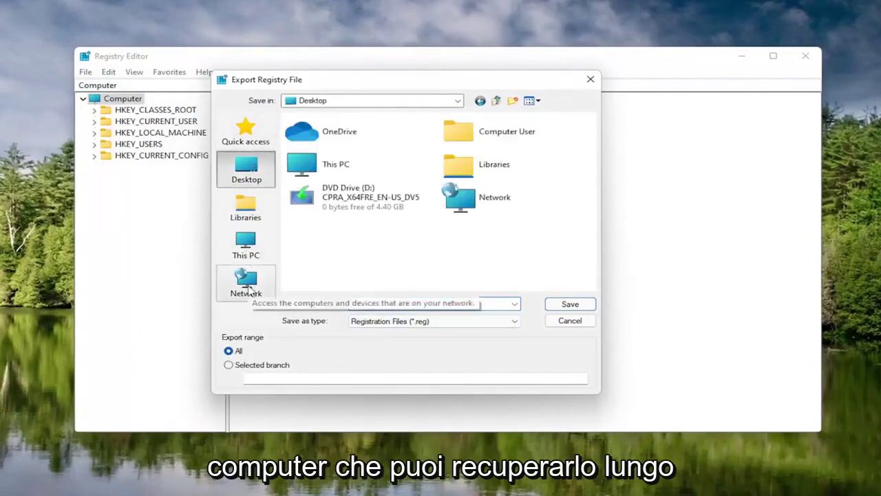
{"action": "left_click", "coordinate": [570, 320]}
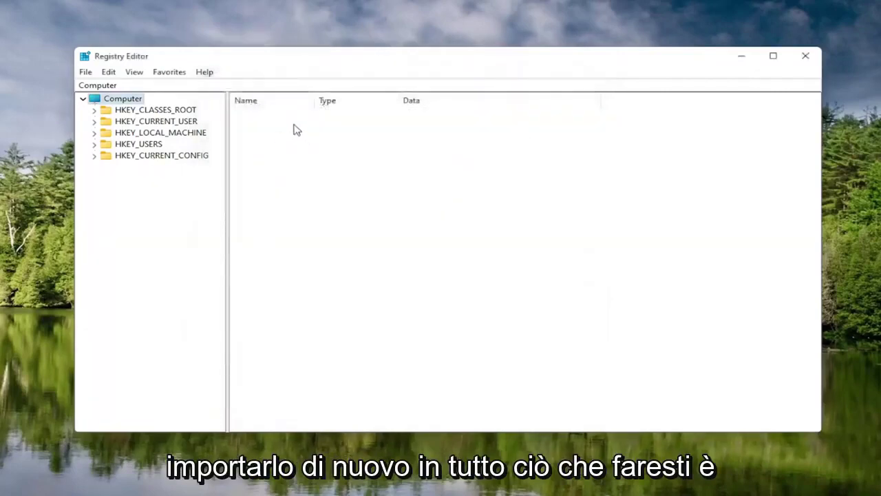
{"action": "left_click", "coordinate": [85, 71]}
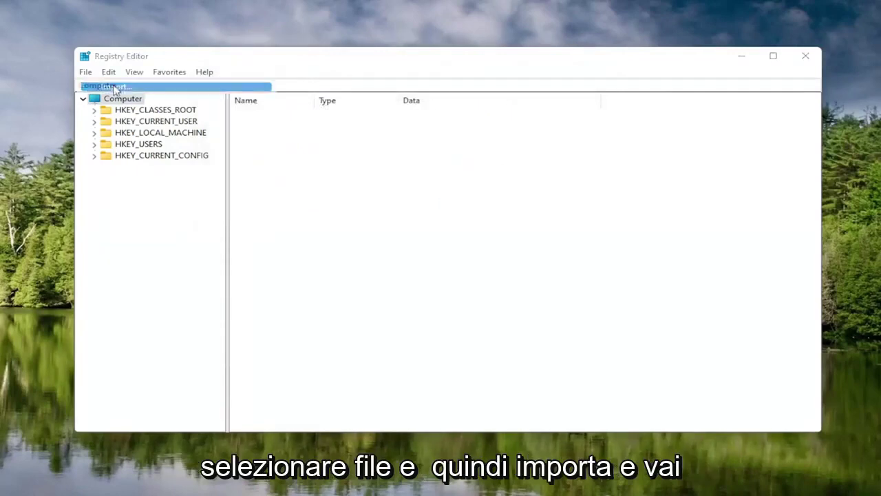
{"action": "left_click", "coordinate": [103, 85]}
{"action": "left_click", "coordinate": [134, 189]}
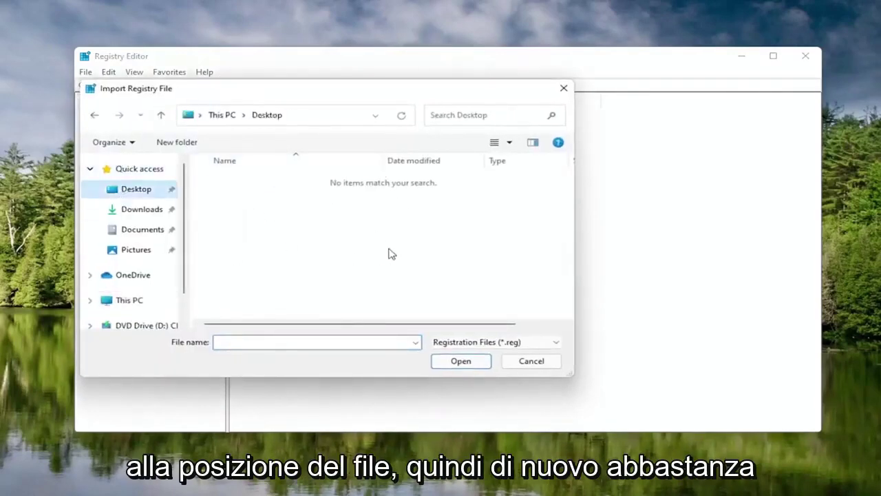
{"action": "left_click", "coordinate": [528, 361]}
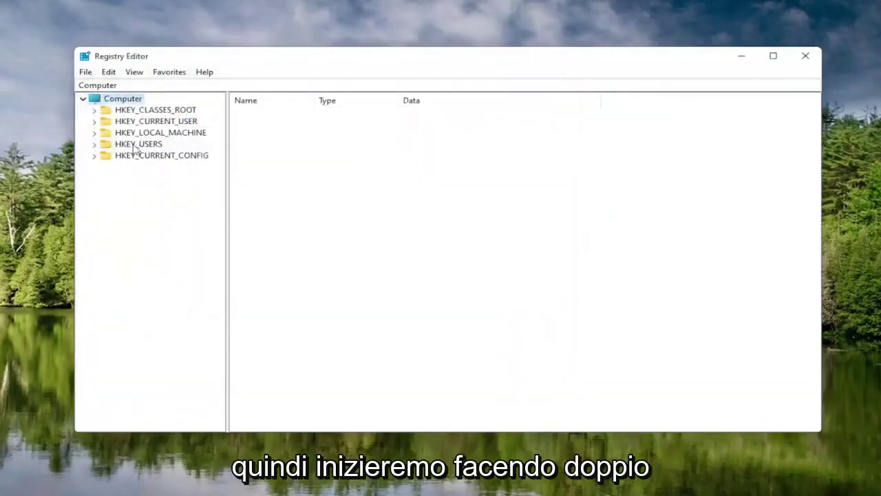
Expand HKEY_LOCAL_MACHINE > SOFTWARE > Microsoft > Windows NT down to CurrentVersion
{"action": "double_click", "coordinate": [146, 134]}
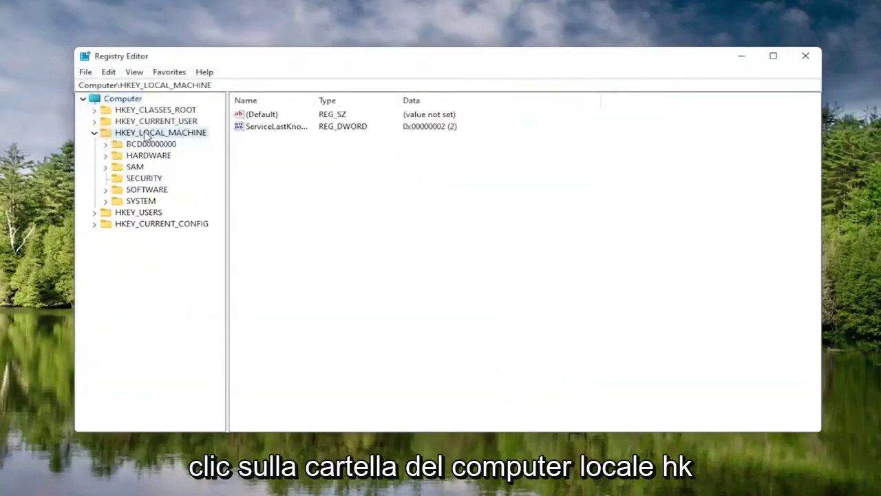
{"action": "double_click", "coordinate": [145, 190]}
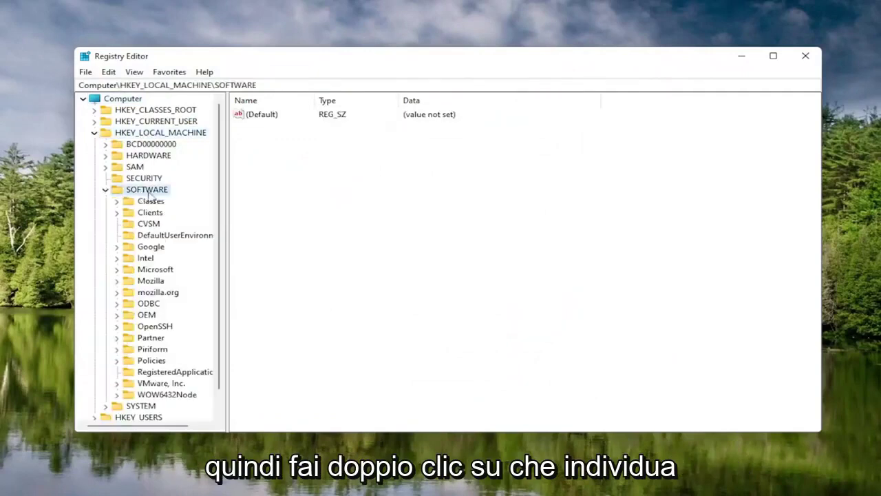
{"action": "double_click", "coordinate": [146, 270]}
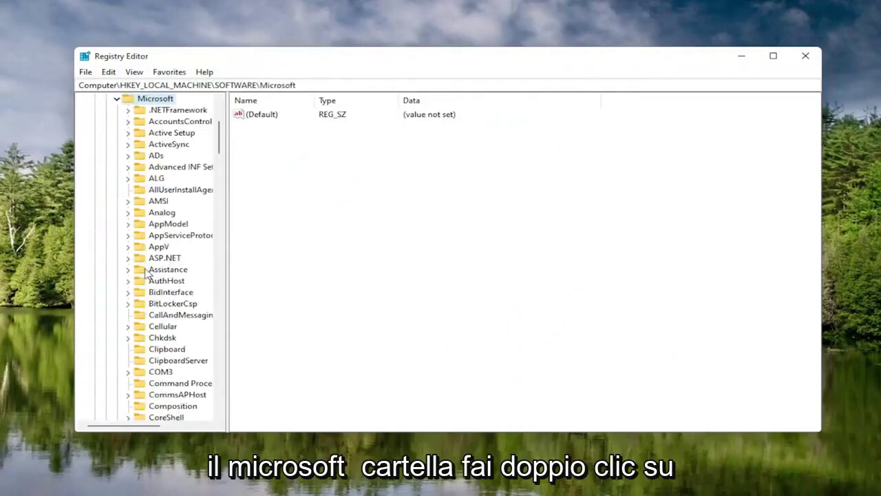
{"action": "left_click_drag", "start_coordinate": [227, 230], "coordinate": [285, 231]}
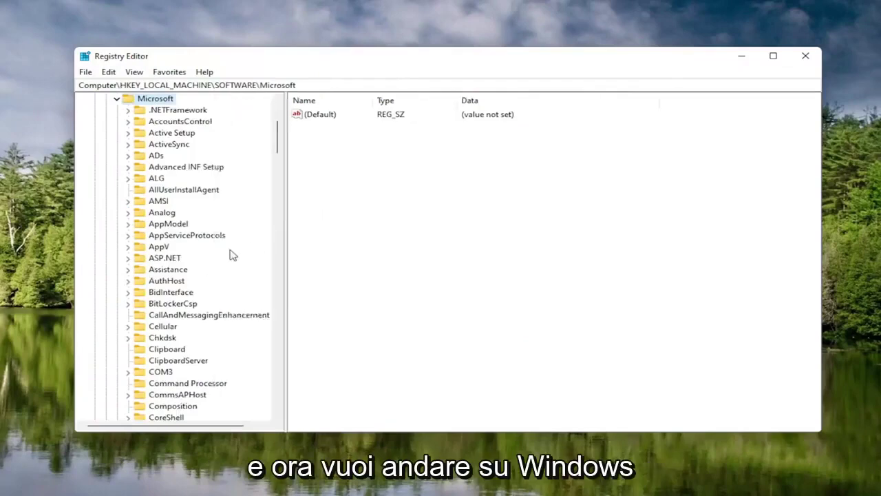
{"action": "scroll", "coordinate": [172, 313], "scroll_direction": "down", "scroll_amount": 15}
{"action": "scroll", "coordinate": [172, 309], "scroll_direction": "down", "scroll_amount": 20}
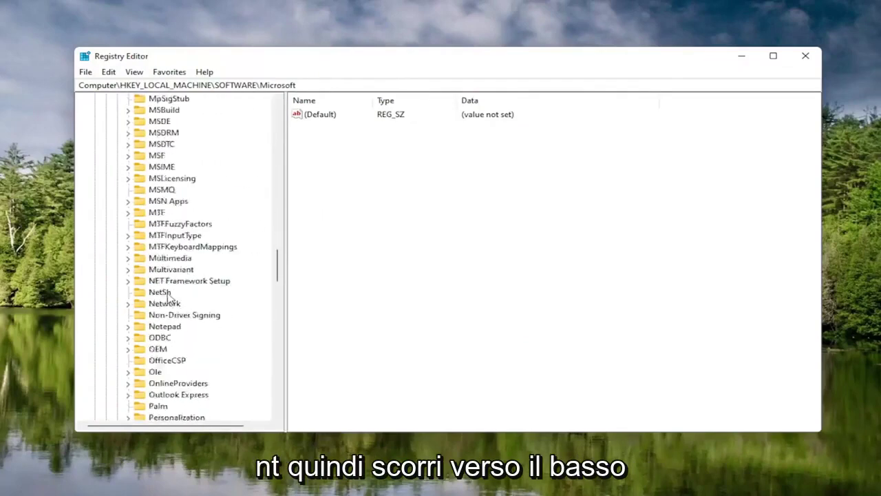
{"action": "scroll", "coordinate": [172, 306], "scroll_direction": "down", "scroll_amount": 7}
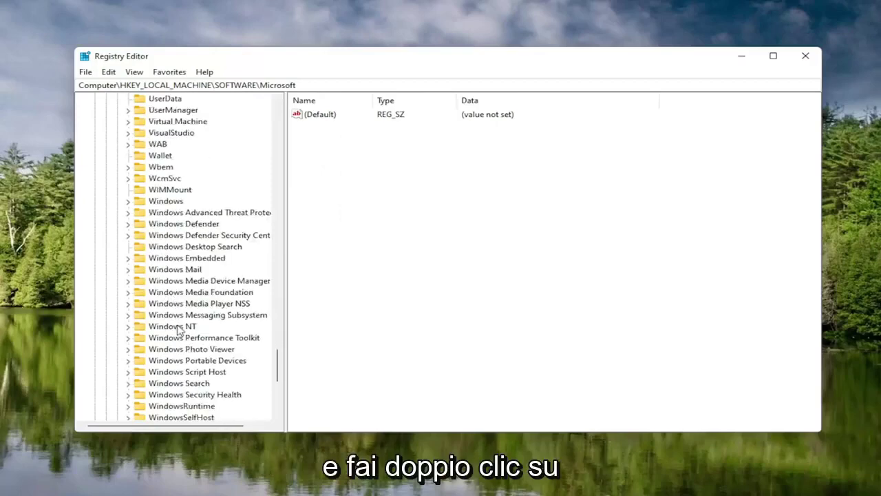
{"action": "double_click", "coordinate": [179, 328]}
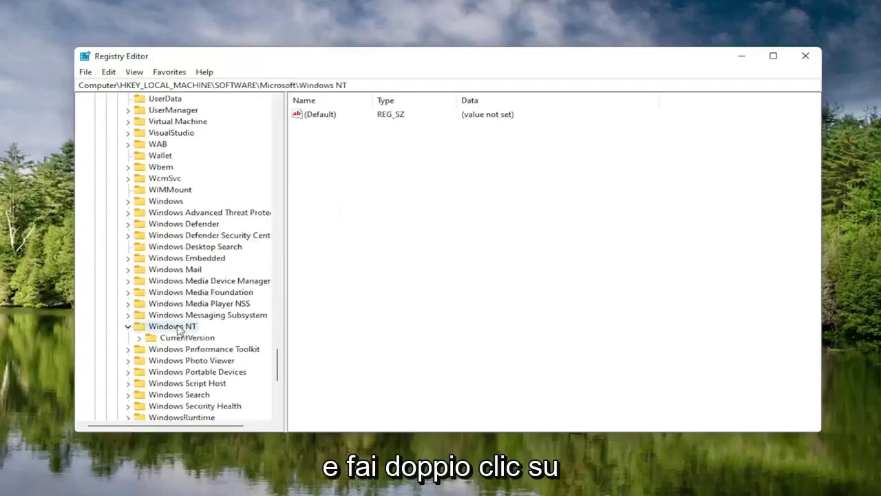
{"action": "double_click", "coordinate": [181, 337]}
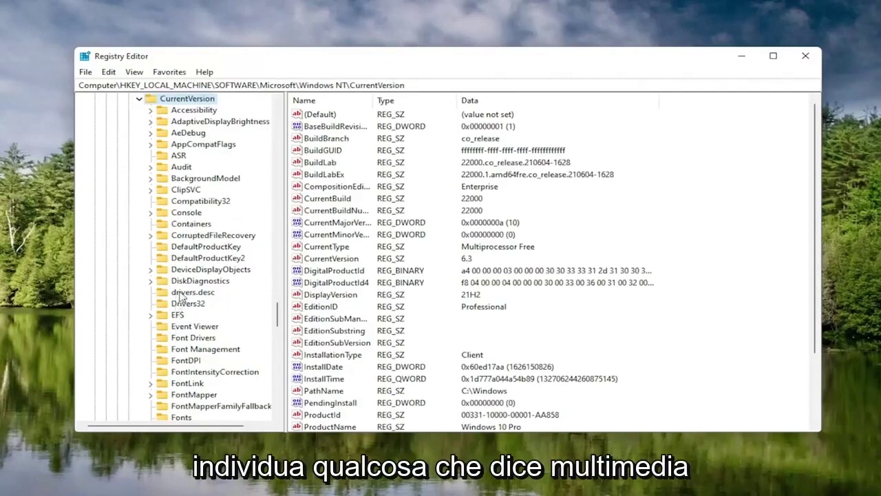
Select Multimedia\SystemProfile and widen the Name column to read its value names
{"action": "scroll", "coordinate": [178, 295], "scroll_direction": "down", "scroll_amount": 7}
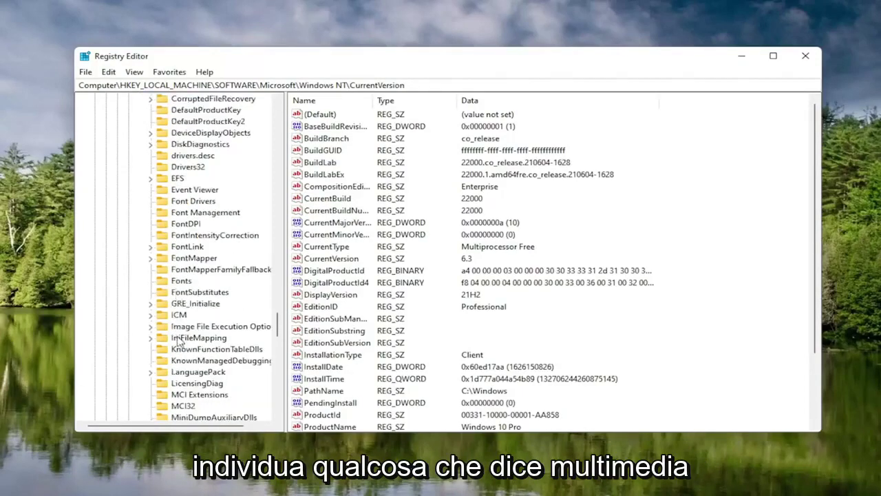
{"action": "scroll", "coordinate": [186, 351], "scroll_direction": "down", "scroll_amount": 1}
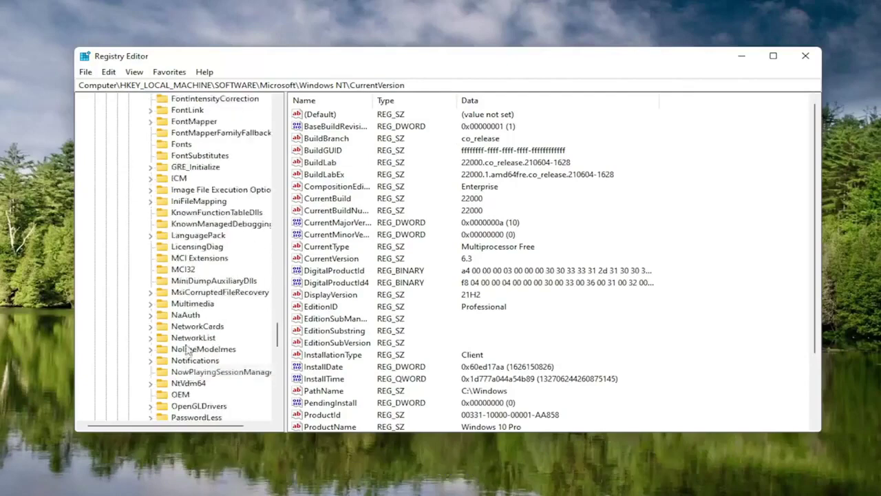
{"action": "left_click", "coordinate": [188, 305]}
{"action": "double_click", "coordinate": [189, 306]}
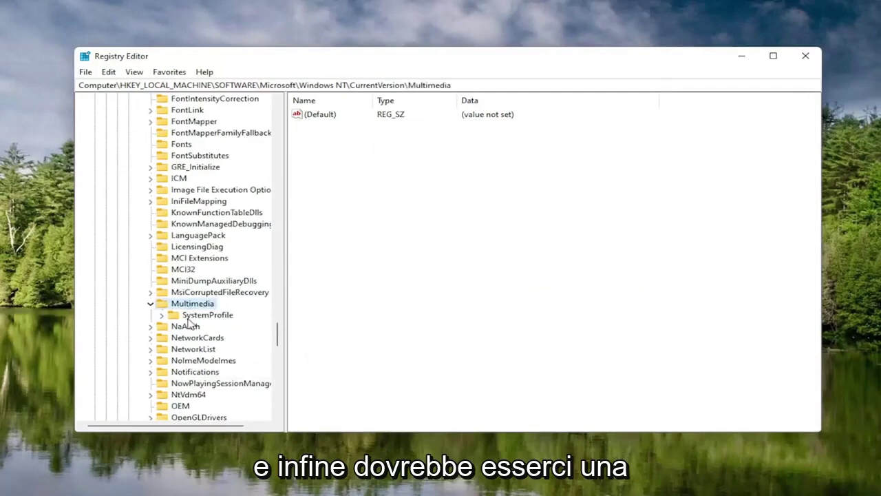
{"action": "left_click", "coordinate": [207, 314]}
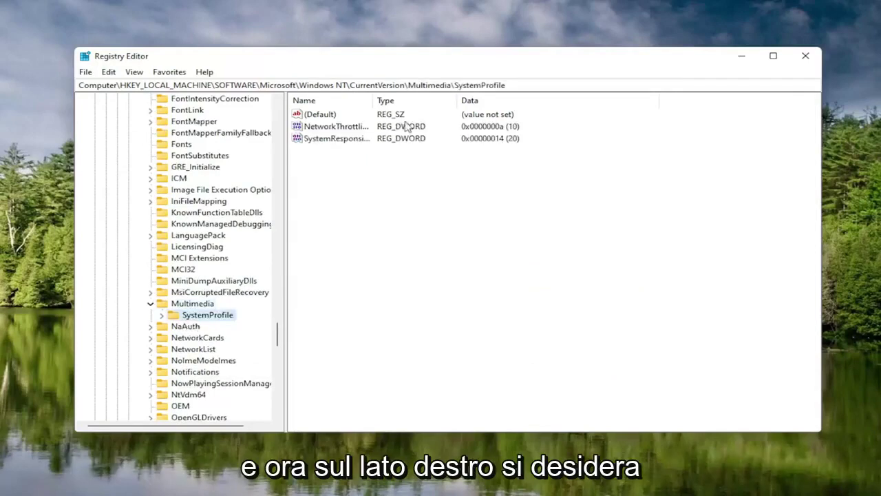
{"action": "left_click_drag", "start_coordinate": [374, 101], "coordinate": [456, 101]}
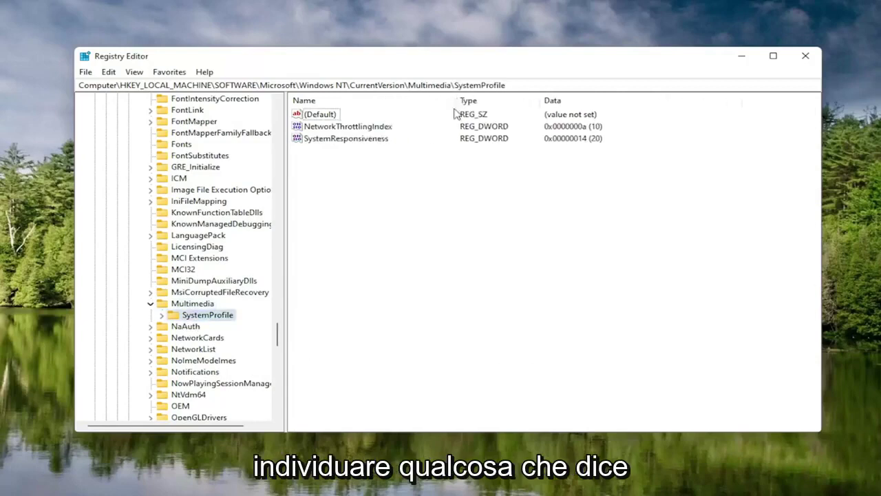
Change NetworkThrottlingIndex data to hexadecimal FFFFFFFF and confirm
{"action": "double_click", "coordinate": [352, 127]}
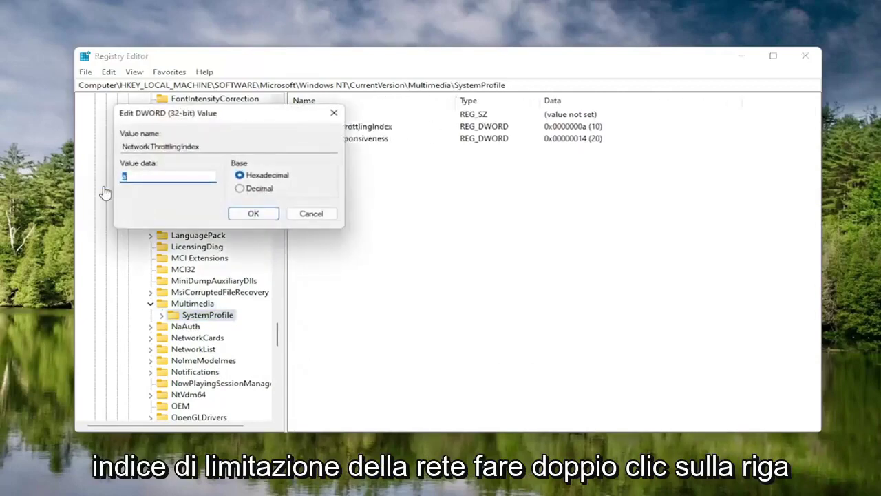
{"action": "left_click_drag", "start_coordinate": [187, 118], "coordinate": [446, 149]}
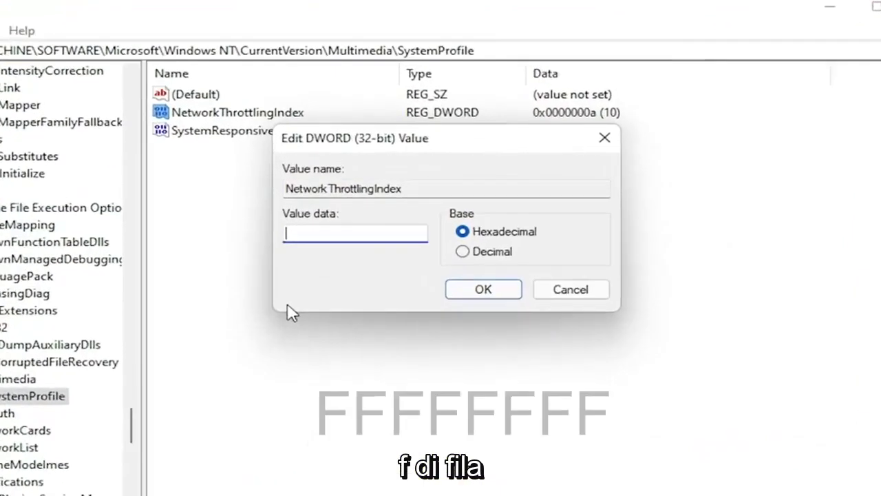
{"action": "type", "text": "FF"}
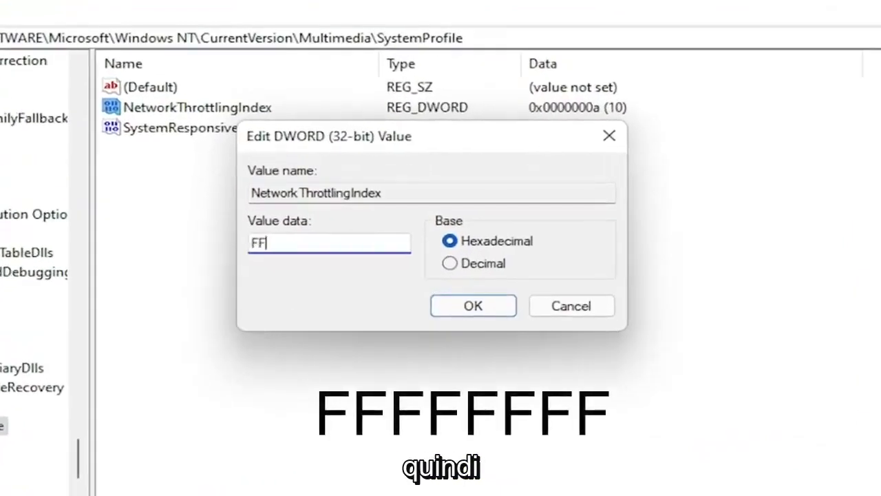
{"action": "type", "text": "FFFFF"}
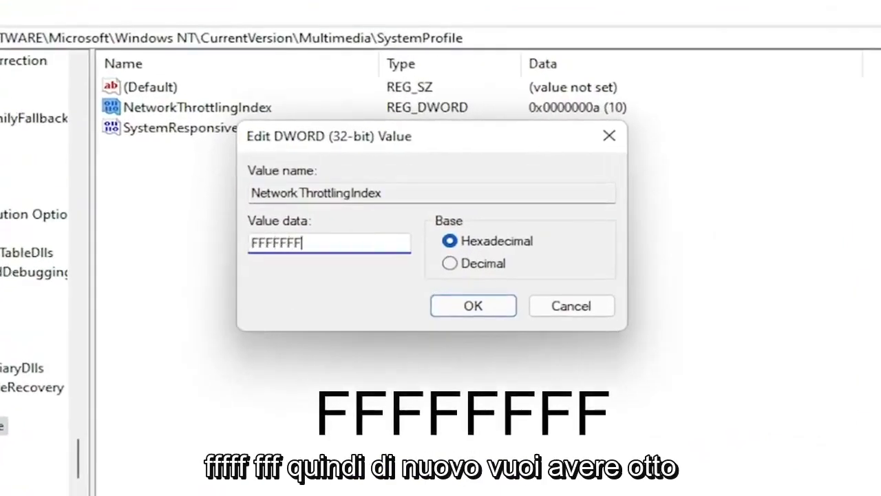
{"action": "type", "text": "F"}
{"action": "key", "text": "shift+Left"}
{"action": "key", "text": "shift+Left"}
{"action": "key", "text": "shift+Left"}
{"action": "key", "text": "shift+Left"}
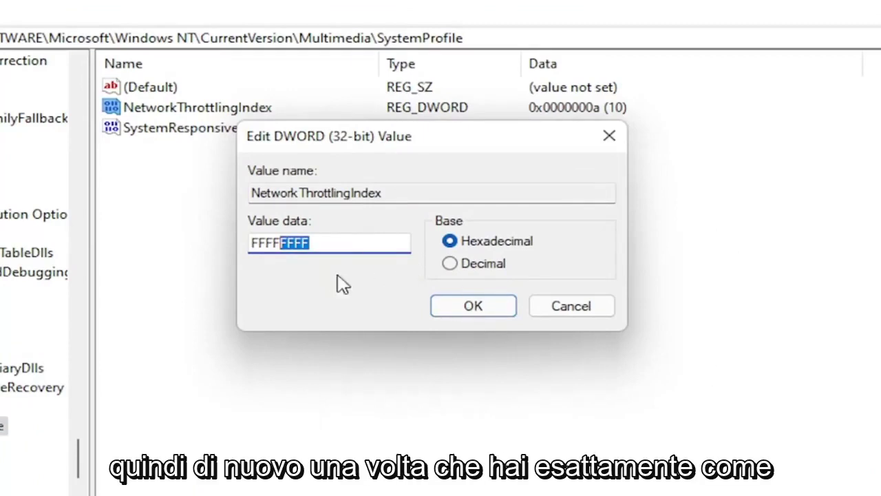
{"action": "left_click", "coordinate": [331, 242]}
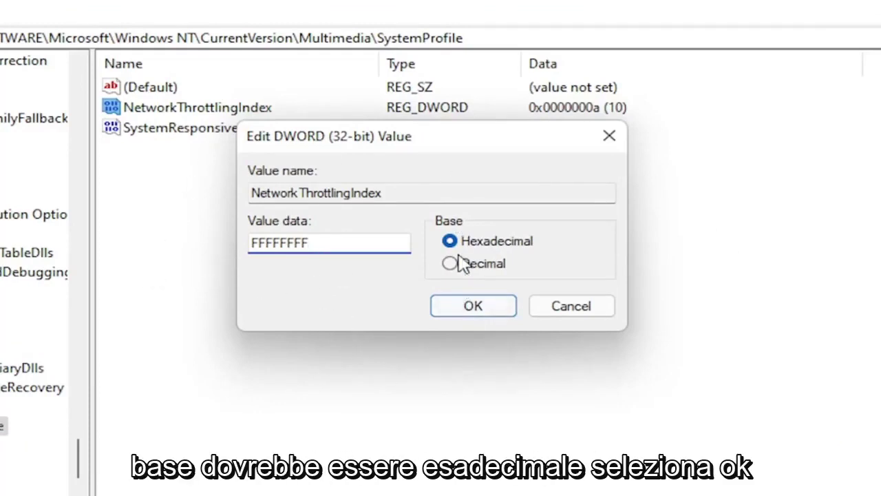
{"action": "left_click", "coordinate": [473, 306]}
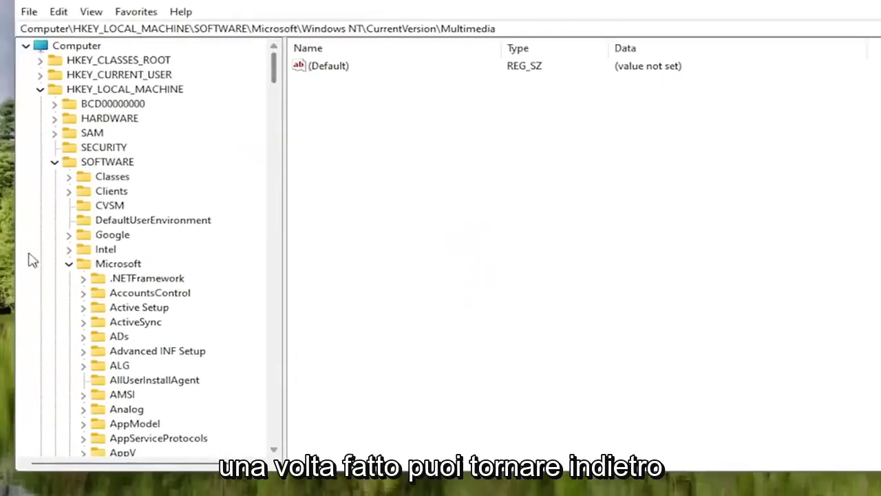
Collapse the SOFTWARE branch and expand HKEY_LOCAL_MACHINE > SYSTEM > CurrentControlSet > Services
{"action": "left_click", "coordinate": [68, 264]}
{"action": "left_click", "coordinate": [55, 161]}
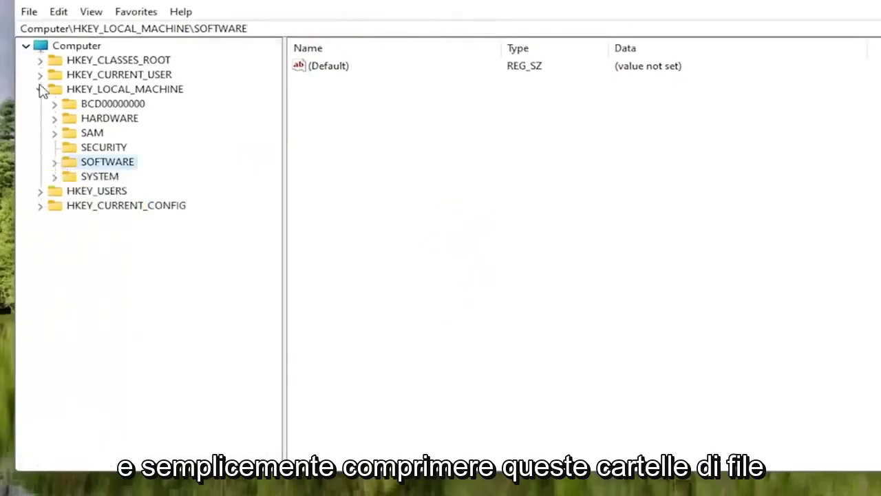
{"action": "left_click", "coordinate": [40, 90]}
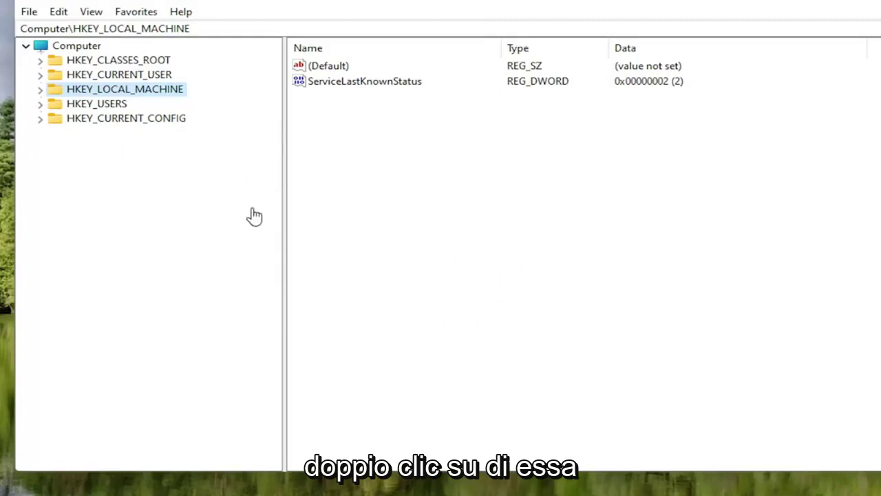
{"action": "double_click", "coordinate": [153, 91]}
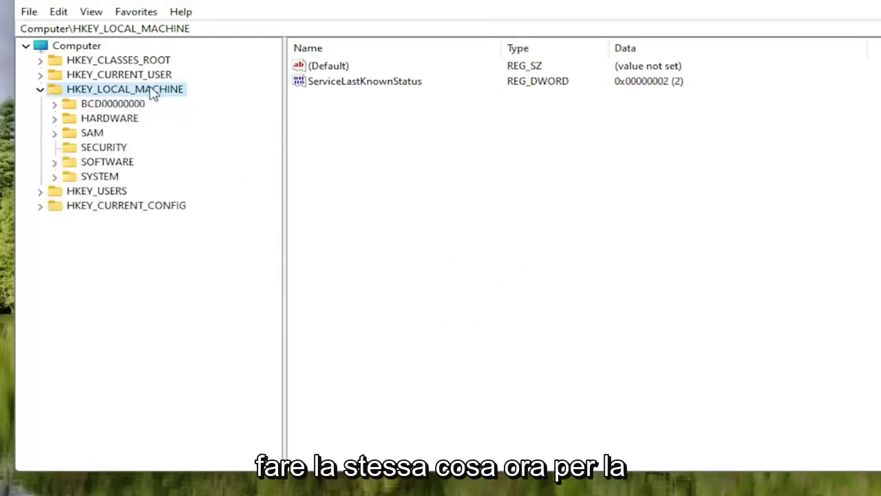
{"action": "double_click", "coordinate": [98, 178]}
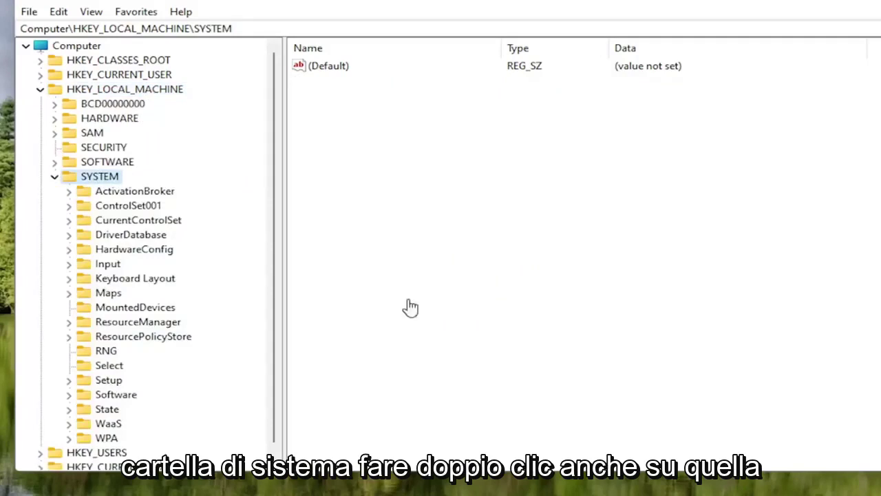
{"action": "double_click", "coordinate": [145, 223]}
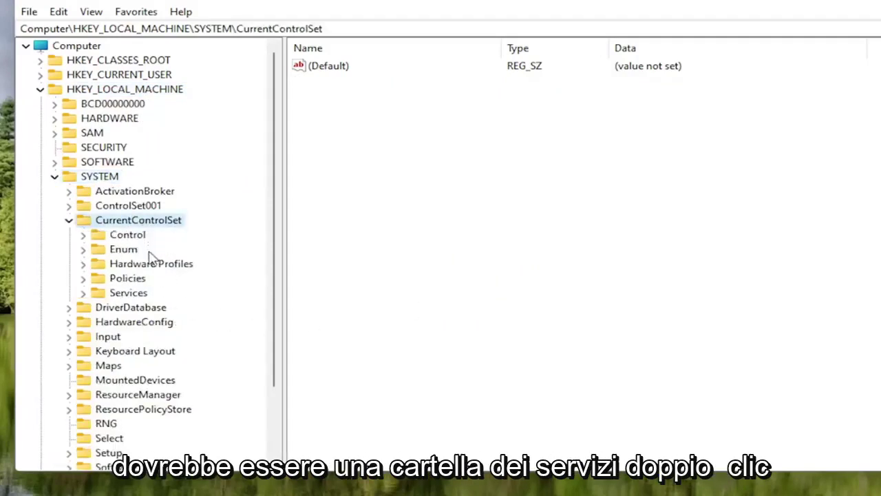
{"action": "double_click", "coordinate": [114, 295]}
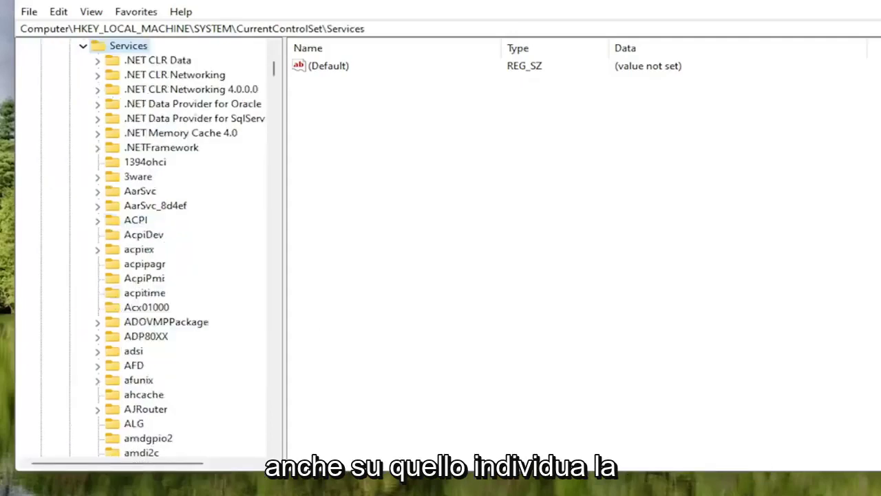
Jump to the Tcpip service key by typing 'tc' in the Services list
{"action": "scroll", "coordinate": [144, 267], "scroll_direction": "down", "scroll_amount": 8}
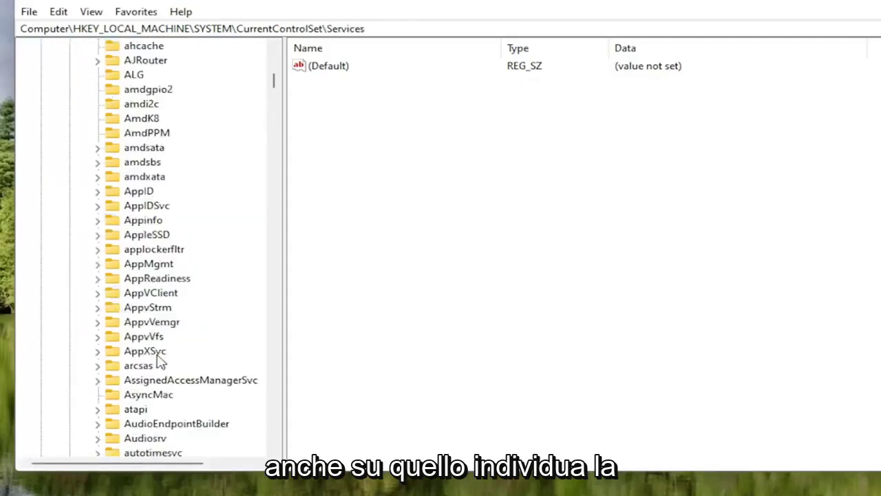
{"action": "scroll", "coordinate": [158, 364], "scroll_direction": "down", "scroll_amount": 12}
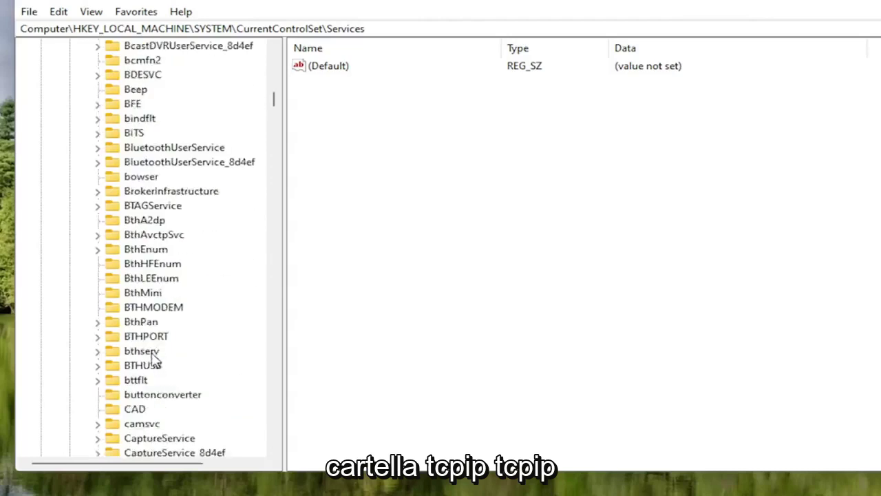
{"action": "scroll", "coordinate": [153, 358], "scroll_direction": "down", "scroll_amount": 17}
{"action": "left_click", "coordinate": [150, 324]}
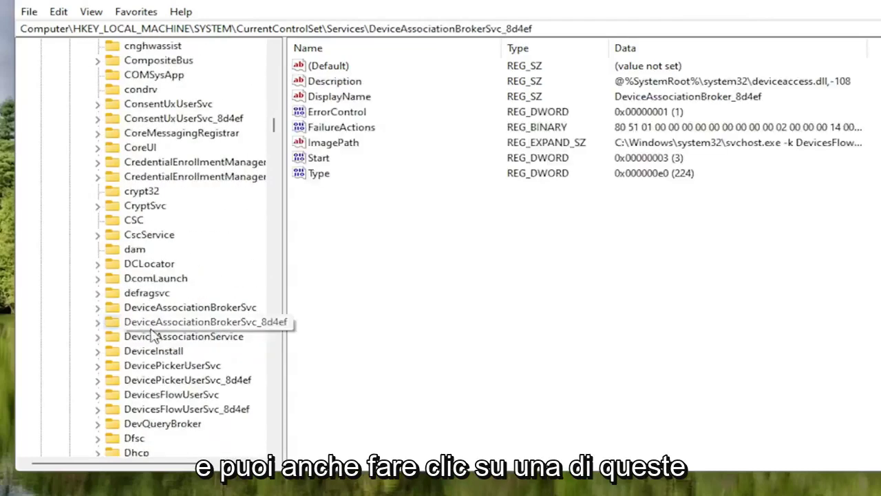
{"action": "type", "text": "tc"}
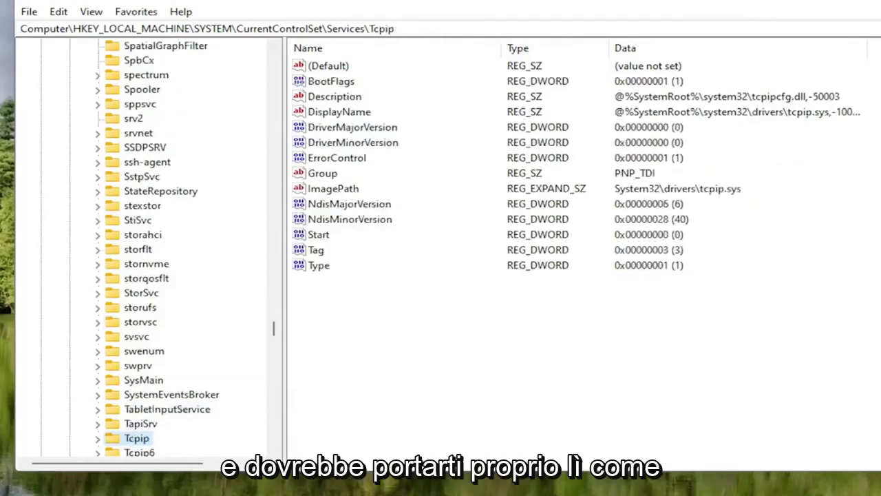
{"action": "scroll", "coordinate": [69, 338], "scroll_direction": "down", "scroll_amount": 2}
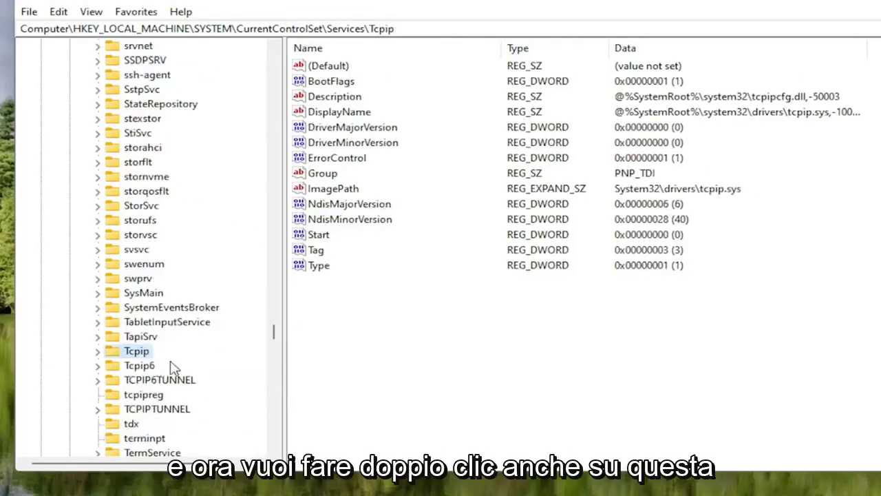
{"action": "scroll", "coordinate": [175, 362], "scroll_direction": "down", "scroll_amount": 2}
Expand Tcpip > Parameters > Interfaces and widen the key tree to read GUIDs
{"action": "double_click", "coordinate": [127, 268]}
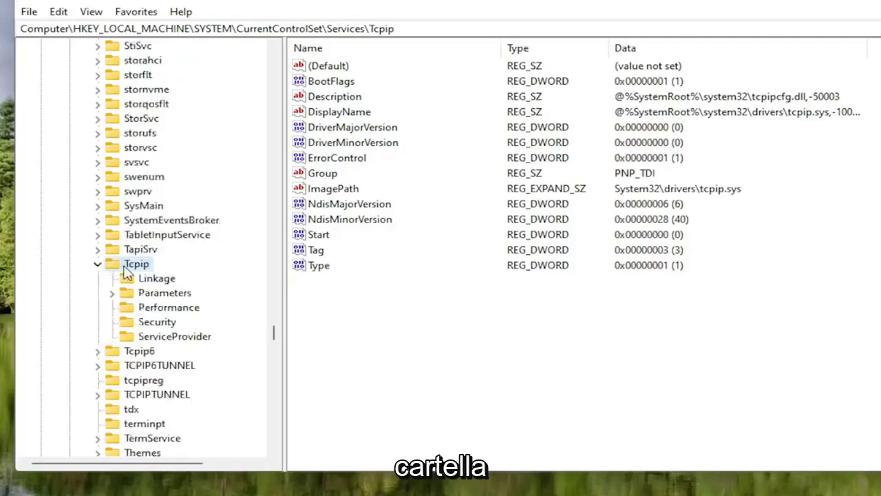
{"action": "double_click", "coordinate": [155, 293]}
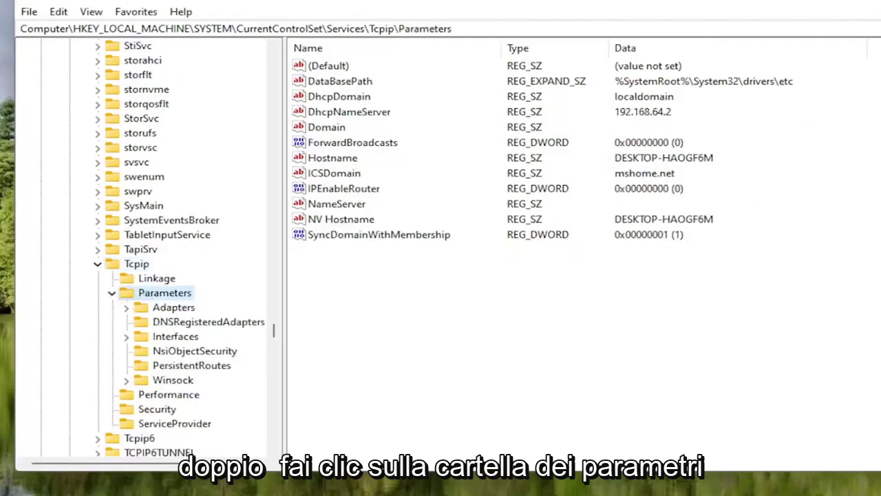
{"action": "left_click", "coordinate": [154, 338]}
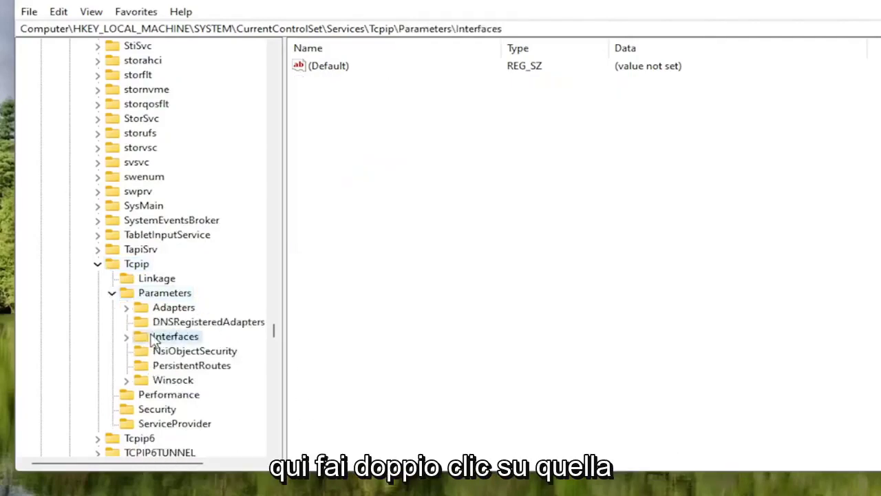
{"action": "double_click", "coordinate": [156, 339]}
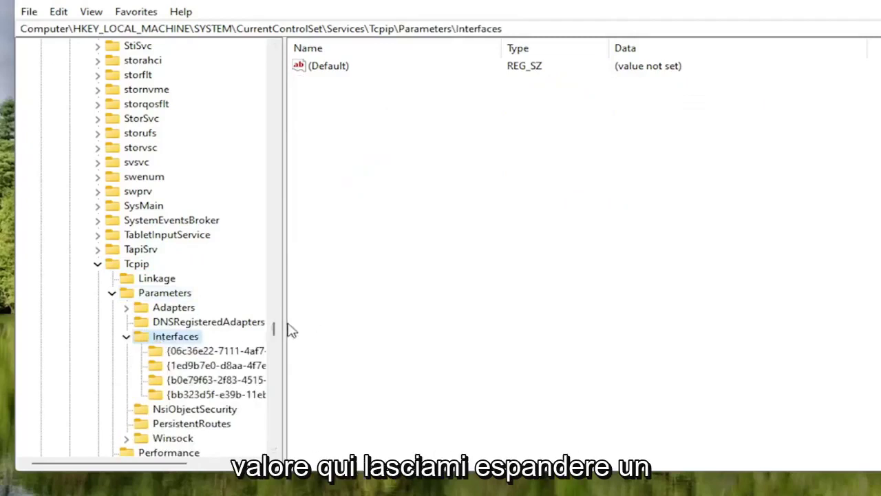
{"action": "left_click_drag", "start_coordinate": [284, 323], "coordinate": [335, 323]}
Compare the four interface subkeys and select the one holding the DHCP values
{"action": "left_click", "coordinate": [236, 351]}
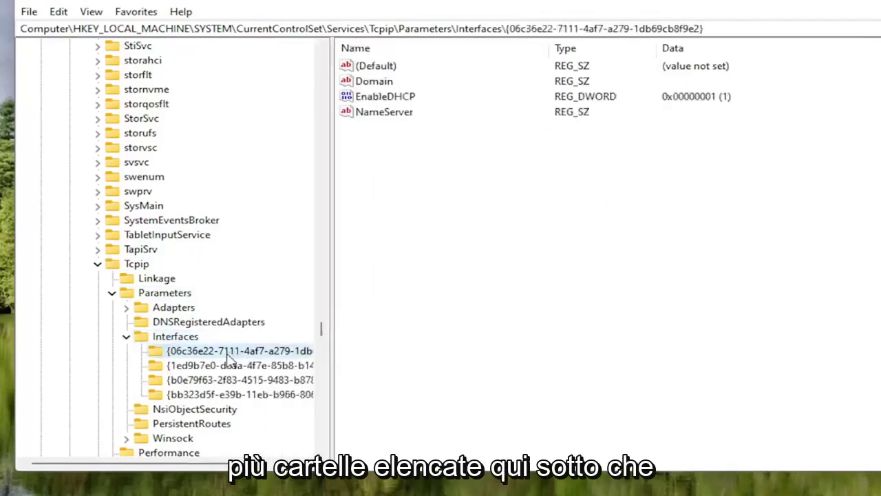
{"action": "left_click", "coordinate": [232, 365]}
{"action": "left_click", "coordinate": [220, 379]}
{"action": "left_click", "coordinate": [218, 394]}
{"action": "left_click", "coordinate": [214, 380]}
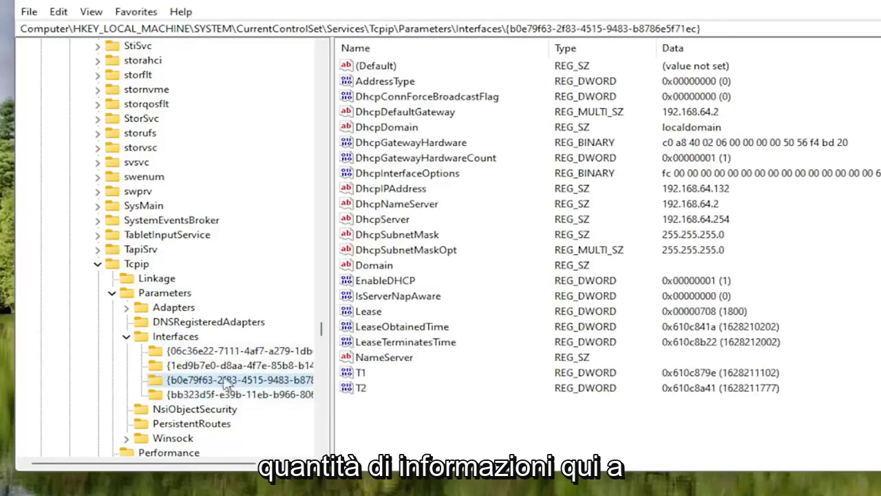
{"action": "key", "text": "Down"}
{"action": "key", "text": "Up"}
{"action": "key", "text": "Up"}
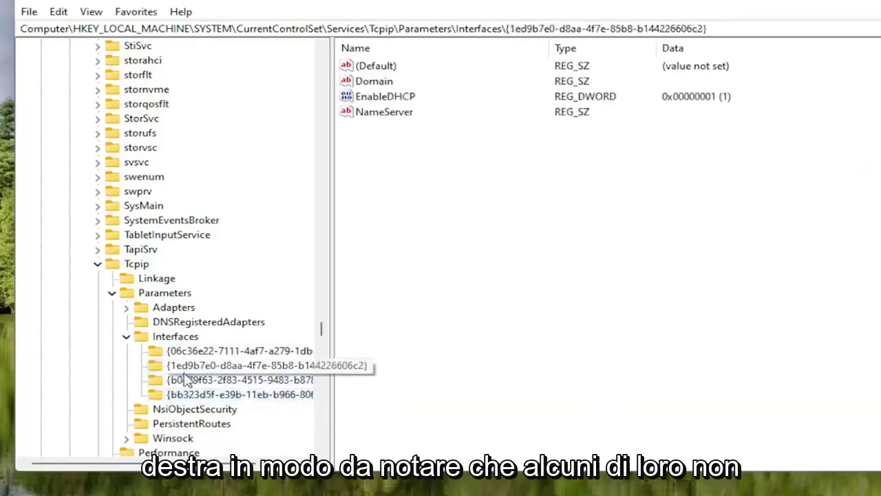
{"action": "key", "text": "Down"}
{"action": "key", "text": "Up"}
{"action": "key", "text": "Up"}
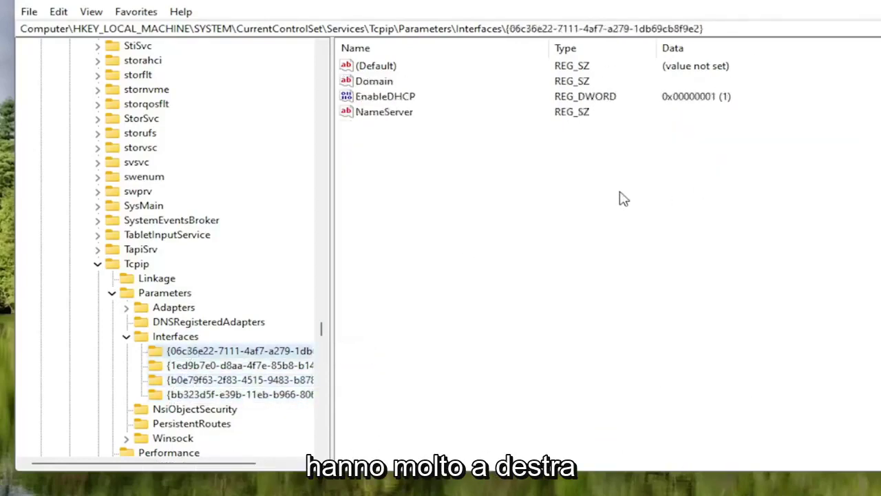
{"action": "left_click", "coordinate": [220, 380]}
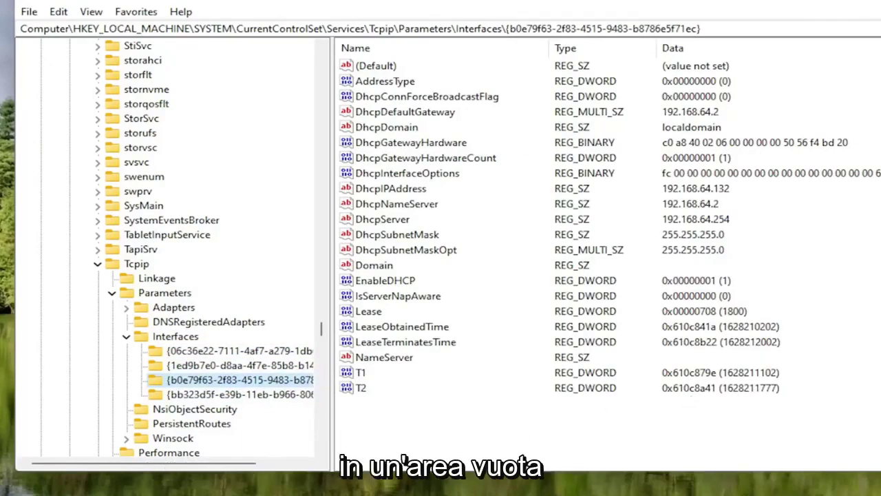
Create a new DWORD (32-bit) value named TCPackFrequency in the interface key
{"action": "right_click", "coordinate": [387, 420]}
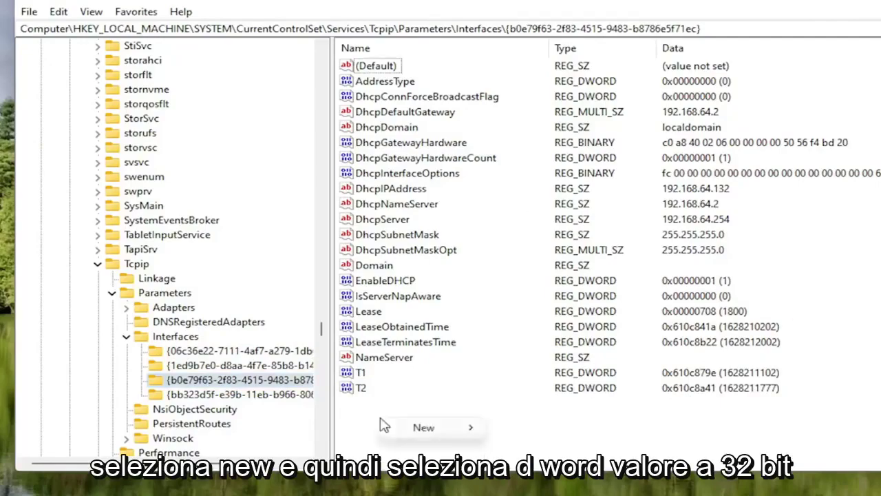
{"action": "mouse_move", "coordinate": [430, 428]}
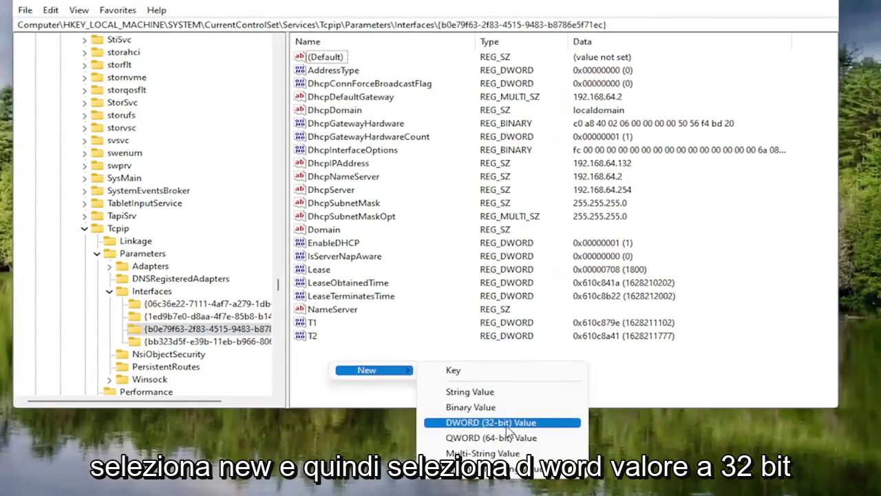
{"action": "left_click", "coordinate": [502, 422]}
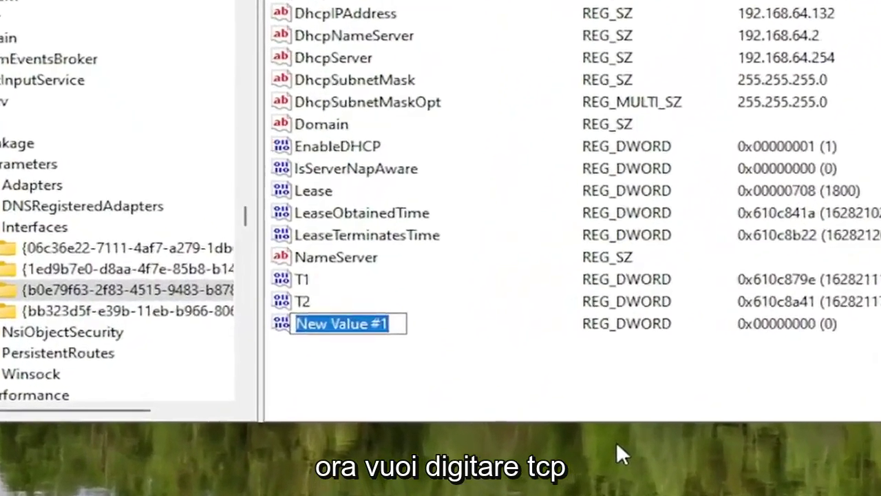
{"action": "type", "text": "TCP"}
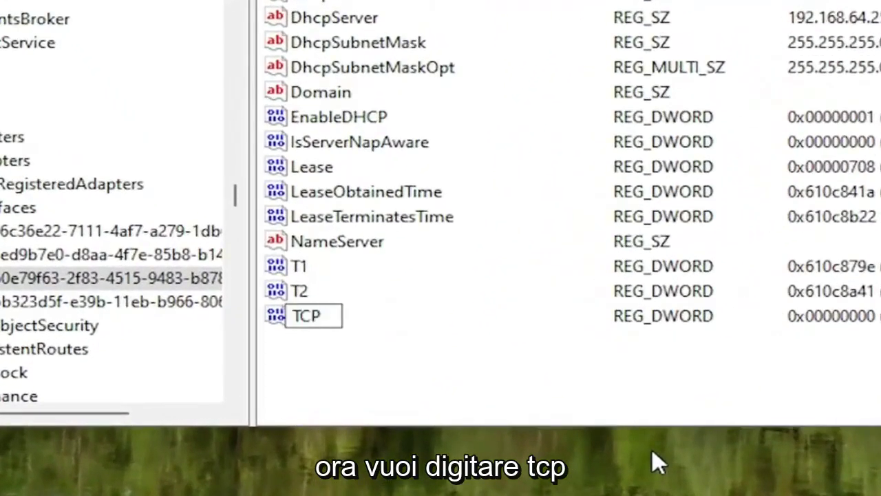
{"action": "type", "text": "ack"}
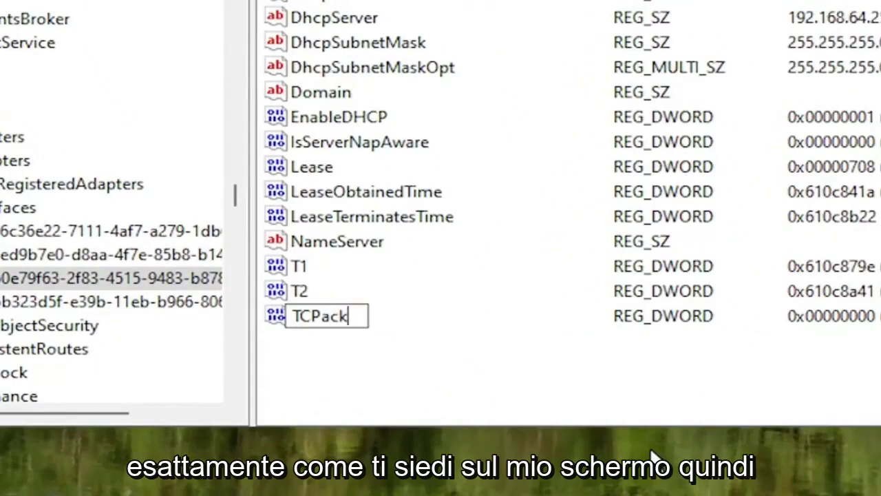
{"action": "type", "text": "Freq"}
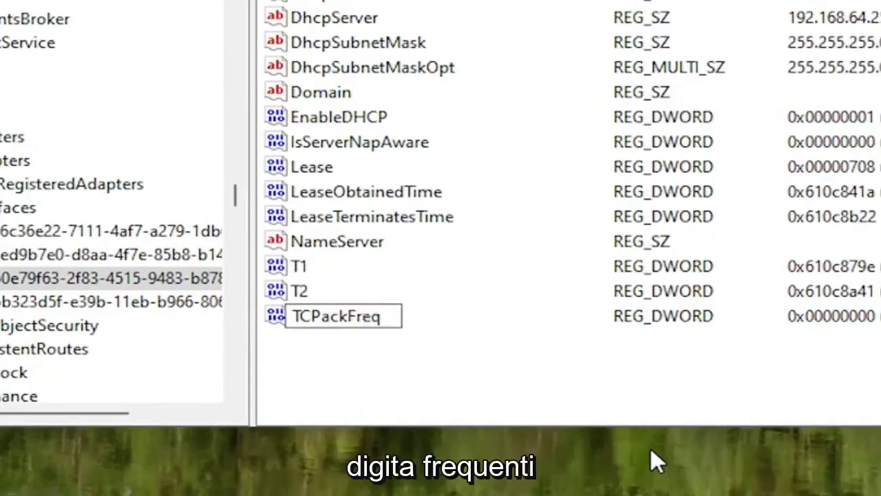
{"action": "type", "text": "uebnc"}
{"action": "key", "text": "BackSpace"}
{"action": "key", "text": "BackSpace"}
{"action": "key", "text": "BackSpace"}
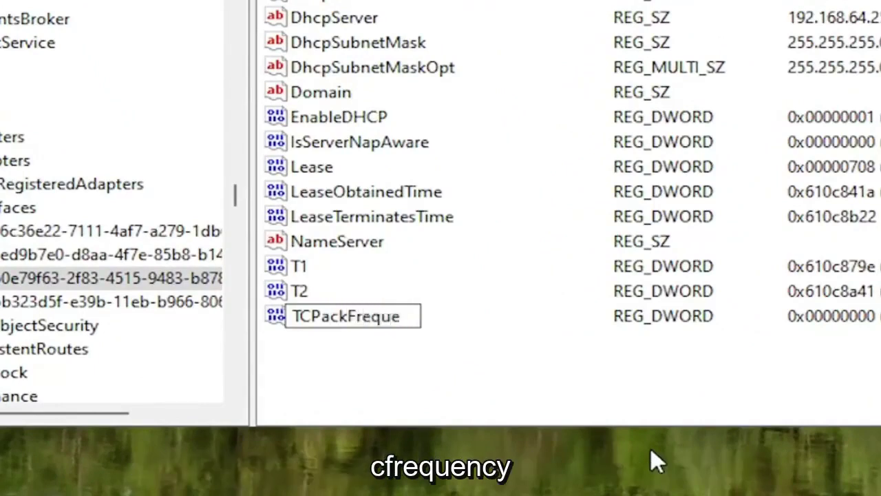
{"action": "type", "text": "ncy"}
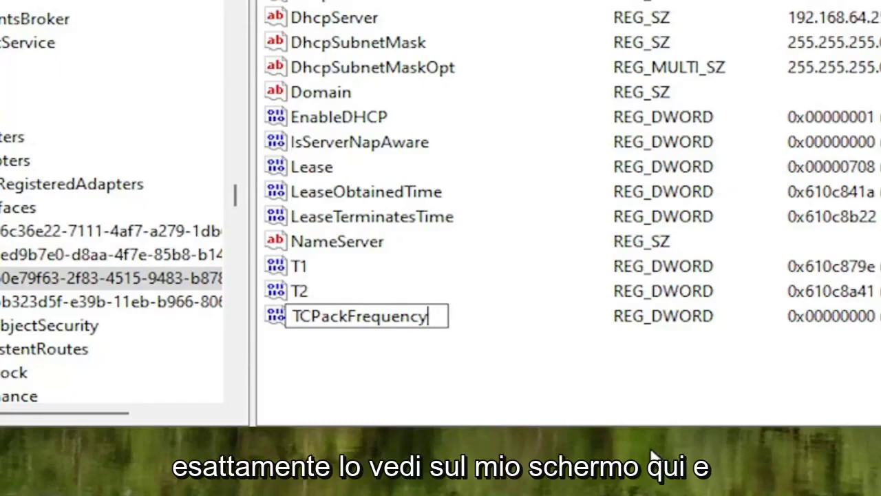
{"action": "key", "text": "Return"}
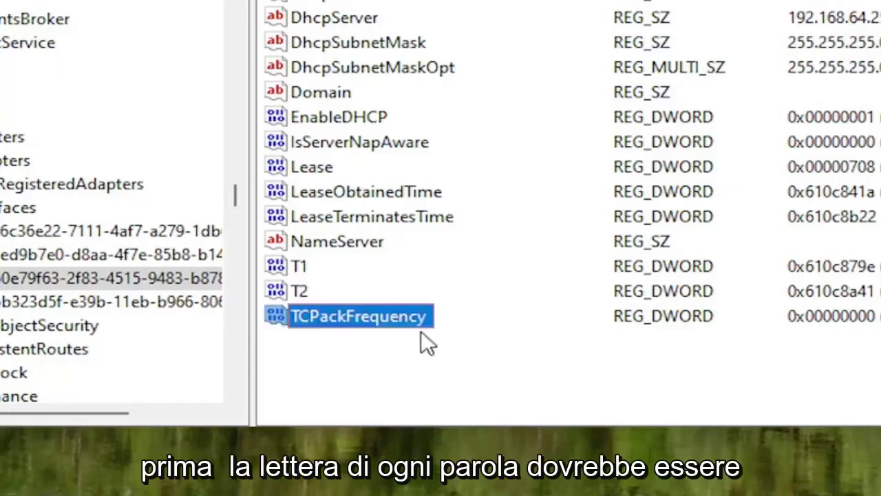
{"action": "left_click", "coordinate": [372, 359]}
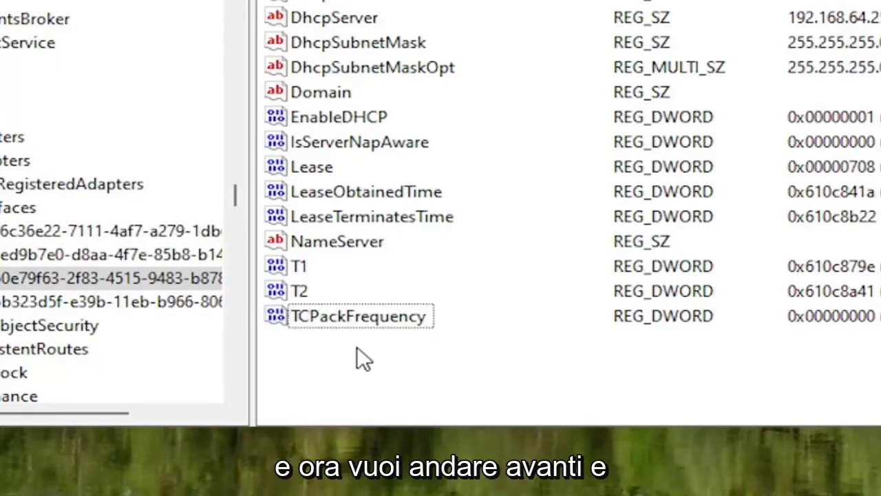
Add another DWORD (32-bit) value named TCPNoDelay beside TCPackFrequency
{"action": "right_click", "coordinate": [363, 359]}
{"action": "mouse_move", "coordinate": [393, 366]}
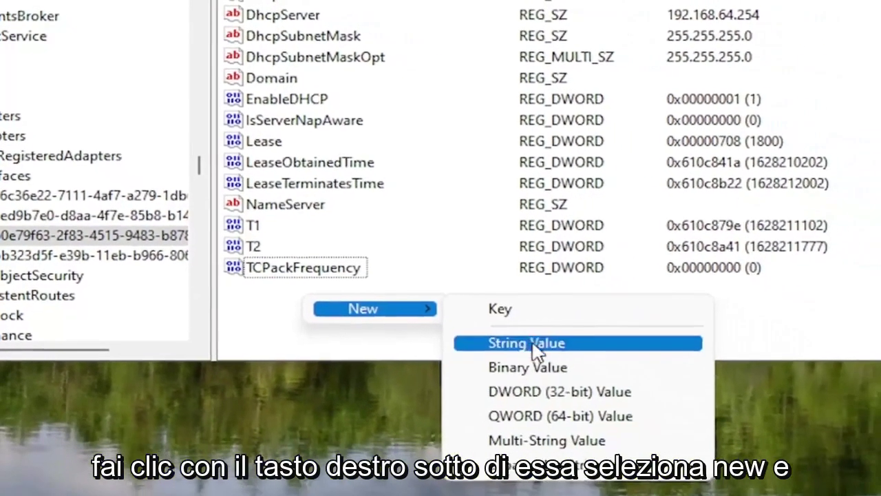
{"action": "left_click", "coordinate": [527, 390]}
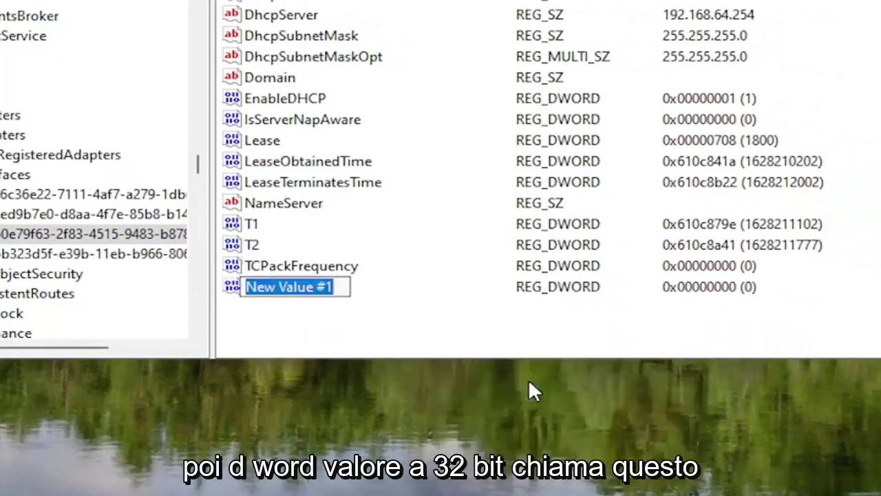
{"action": "type", "text": "TCP"}
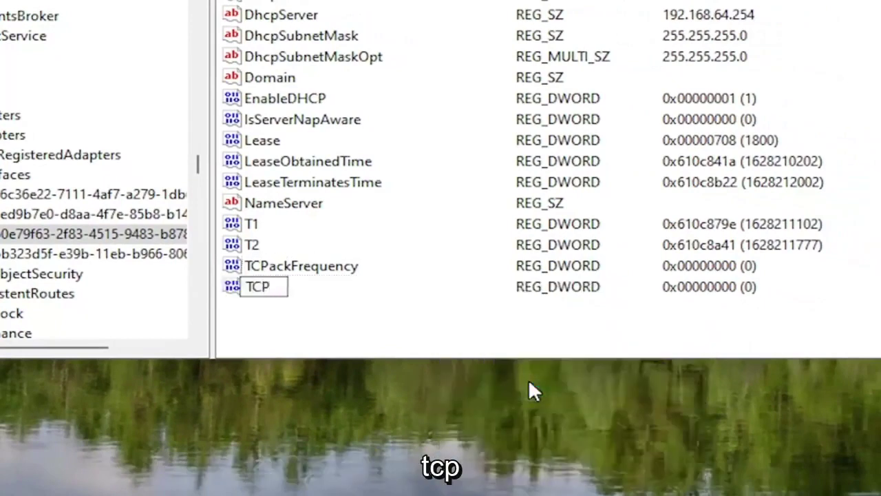
{"action": "type", "text": "NoDelay"}
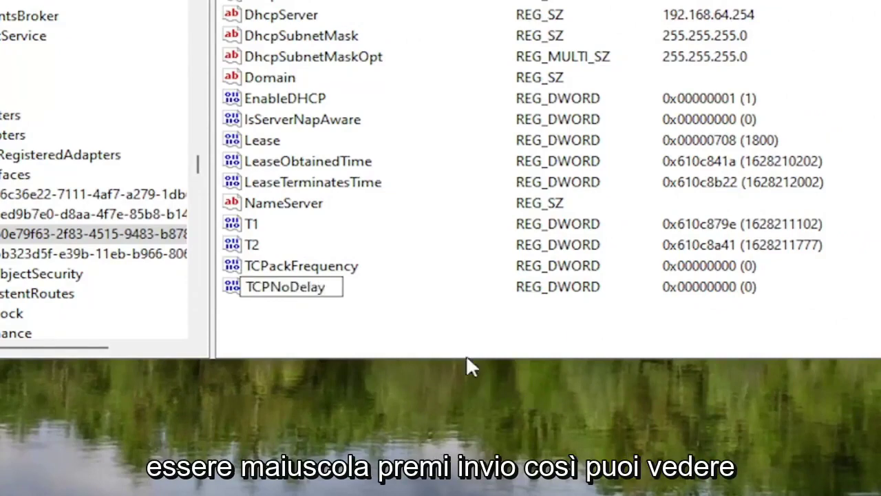
{"action": "key", "text": "Return"}
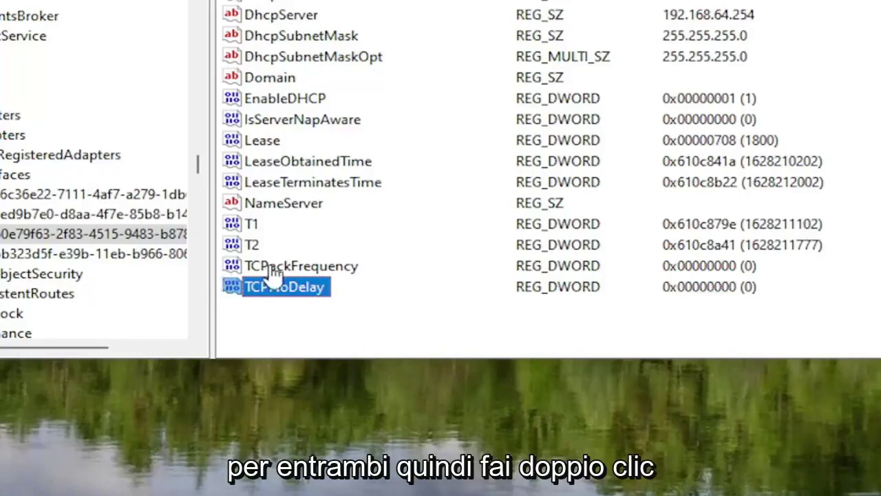
Set TCPackFrequency's value data to 1
{"action": "double_click", "coordinate": [325, 267]}
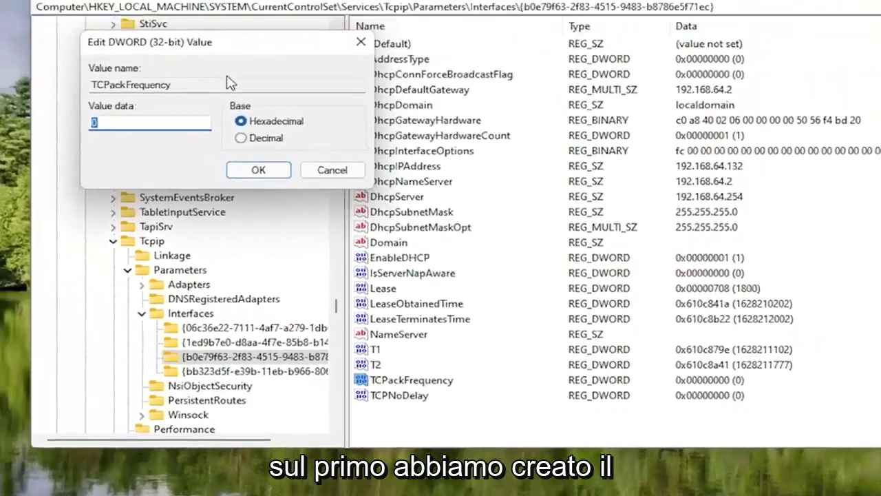
{"action": "left_click_drag", "start_coordinate": [230, 41], "coordinate": [496, 144]}
{"action": "key", "text": "BackSpace"}
{"action": "type", "text": "1"}
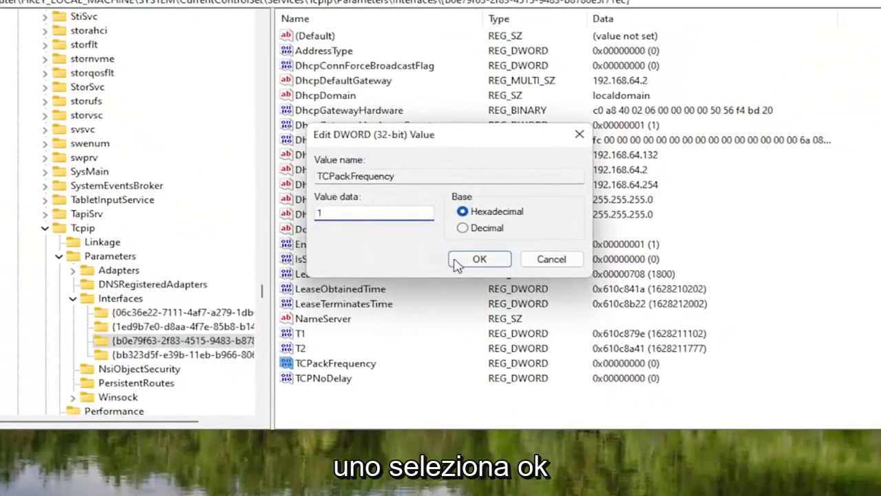
{"action": "left_click", "coordinate": [454, 261]}
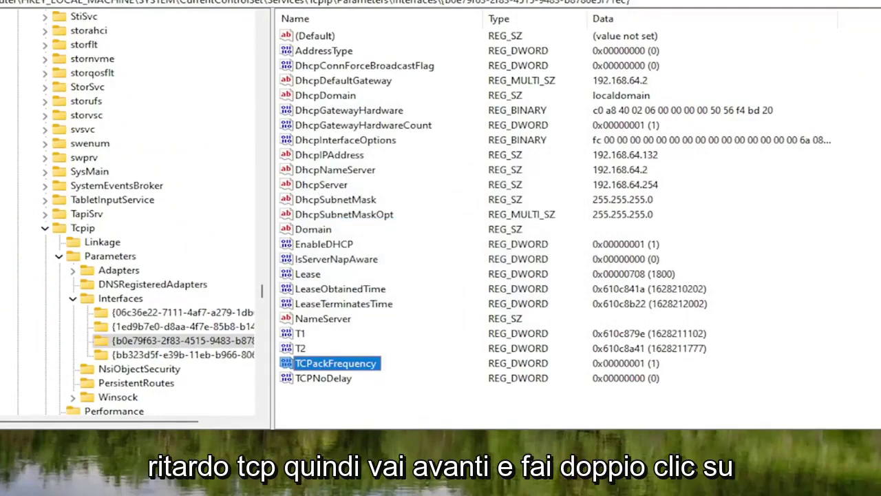
Set TCPNoDelay's value data to 1
{"action": "double_click", "coordinate": [325, 381]}
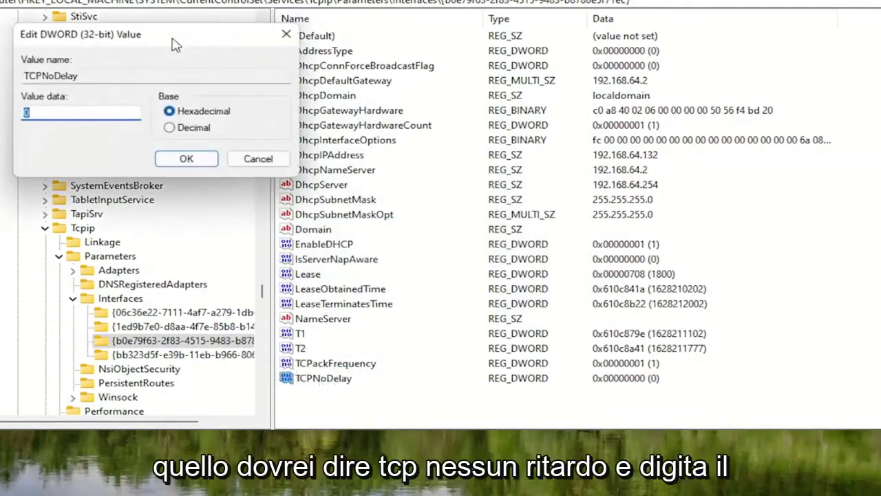
{"action": "left_click_drag", "start_coordinate": [176, 45], "coordinate": [411, 145]}
{"action": "type", "text": "1"}
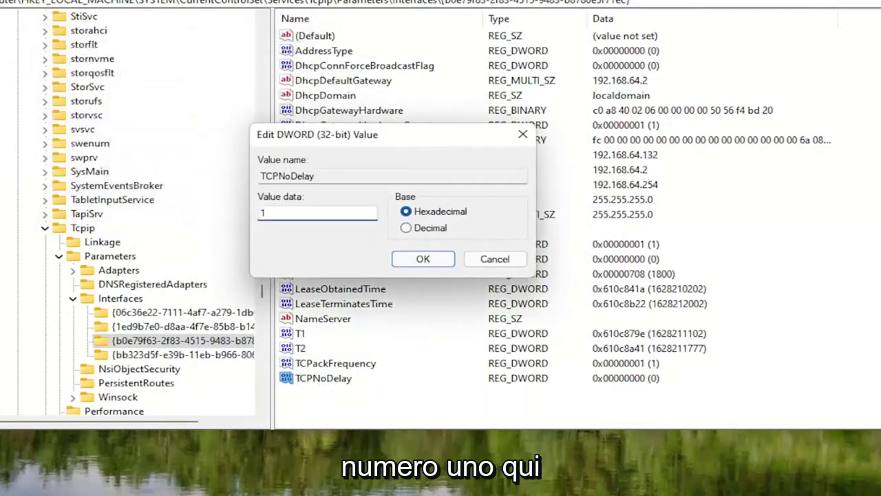
{"action": "left_click", "coordinate": [440, 260]}
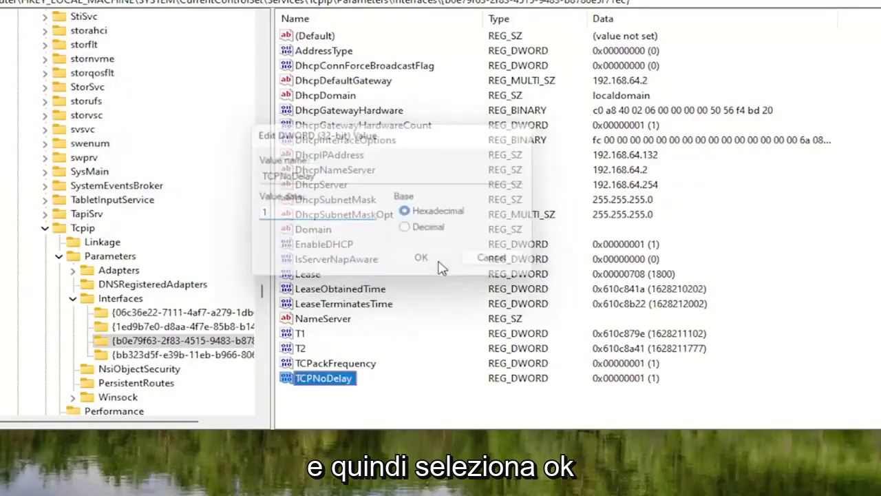
Collapse Interfaces, Parameters, Tcpip, Services, CurrentControlSet and SYSTEM, then select HKEY_LOCAL_MACHINE
{"action": "left_click", "coordinate": [72, 298]}
{"action": "left_click", "coordinate": [58, 256]}
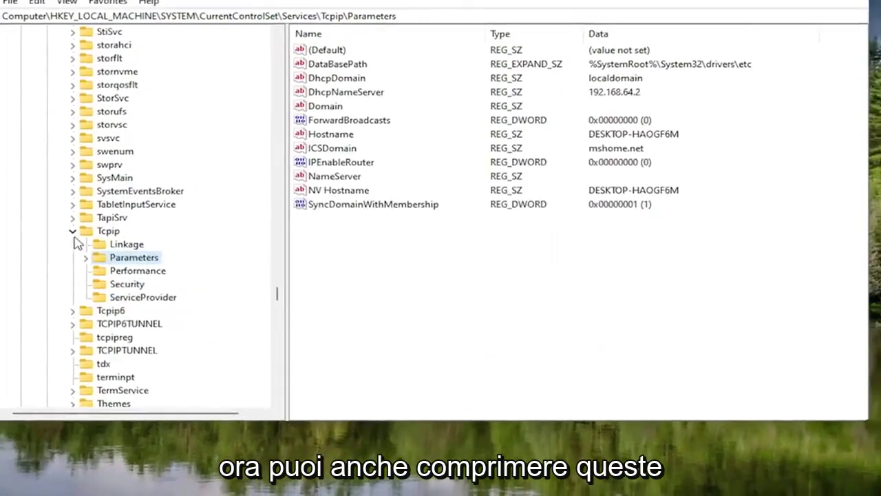
{"action": "left_click", "coordinate": [45, 228]}
{"action": "scroll", "coordinate": [92, 241], "scroll_direction": "up", "scroll_amount": 4}
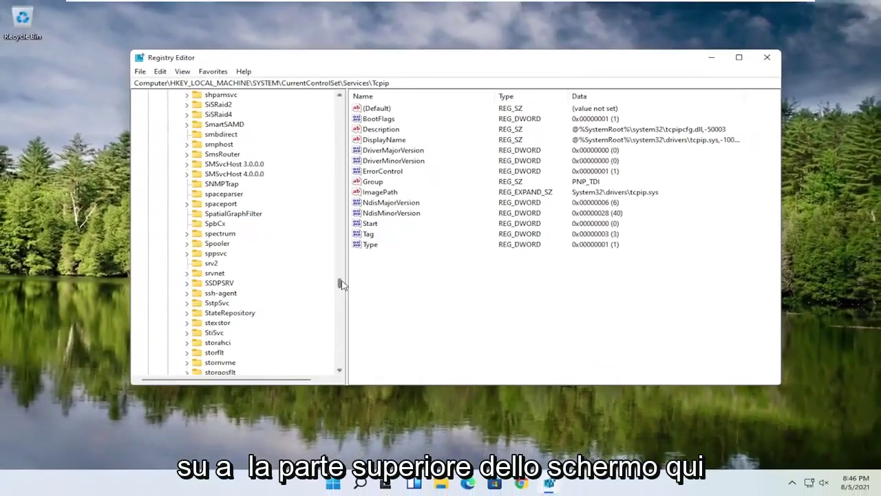
{"action": "left_click_drag", "start_coordinate": [320, 283], "coordinate": [342, 96]}
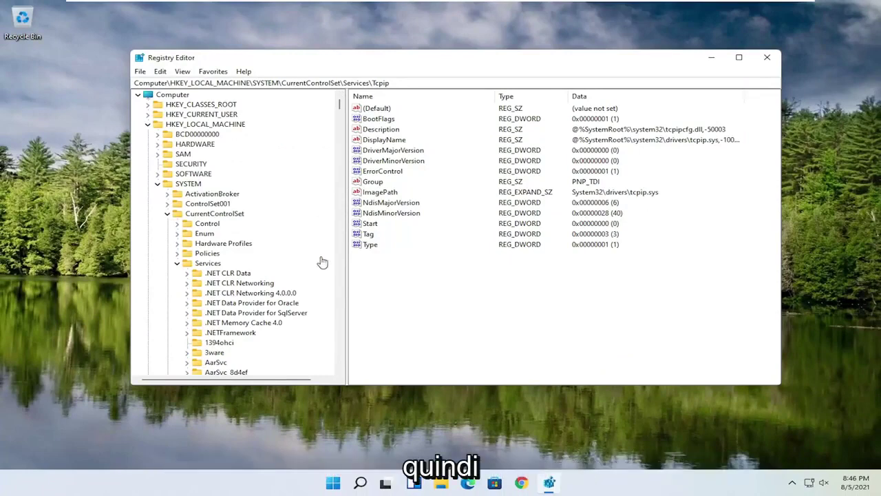
{"action": "left_click", "coordinate": [178, 263]}
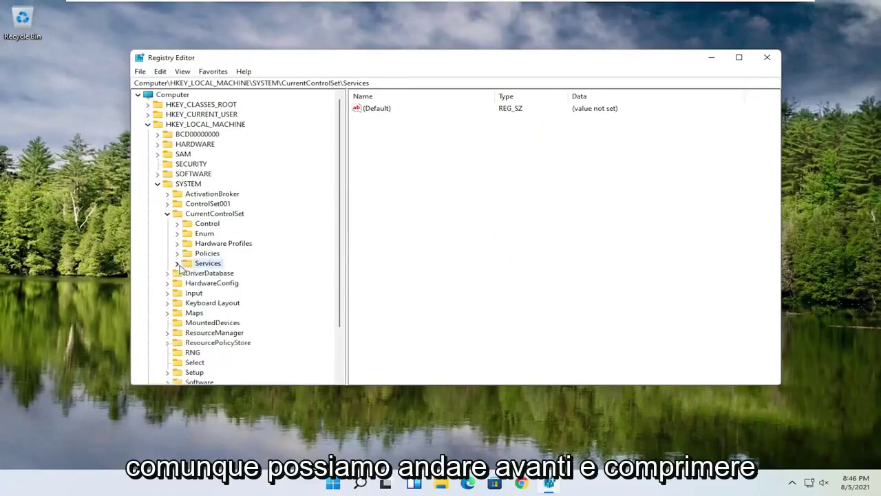
{"action": "left_click", "coordinate": [167, 213]}
{"action": "left_click", "coordinate": [157, 184]}
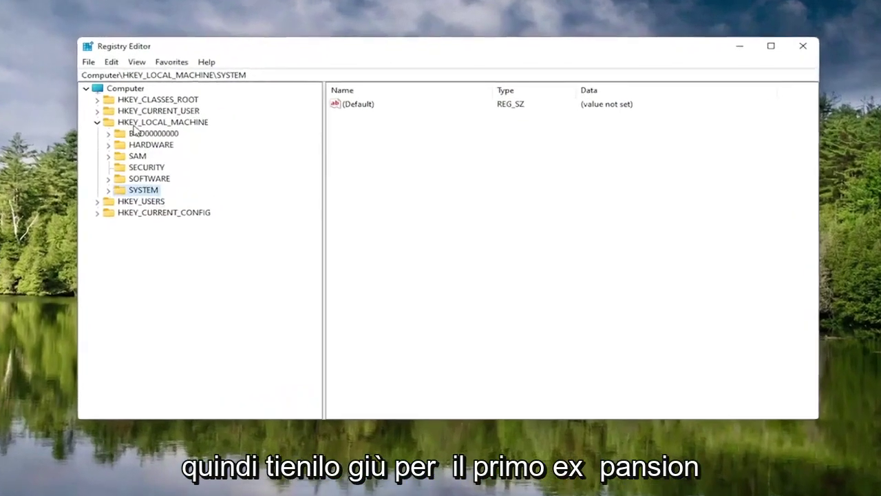
{"action": "left_click", "coordinate": [137, 124]}
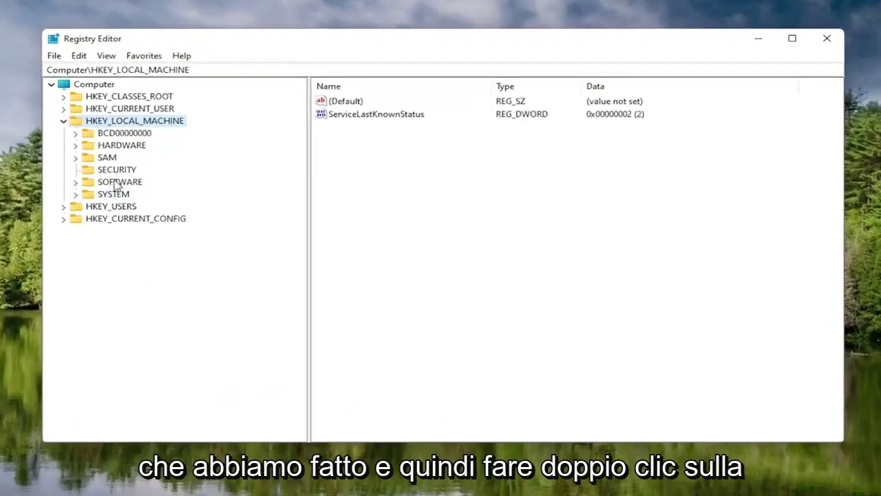
Expand SOFTWARE > Microsoft and create a new subkey under Microsoft
{"action": "double_click", "coordinate": [117, 183]}
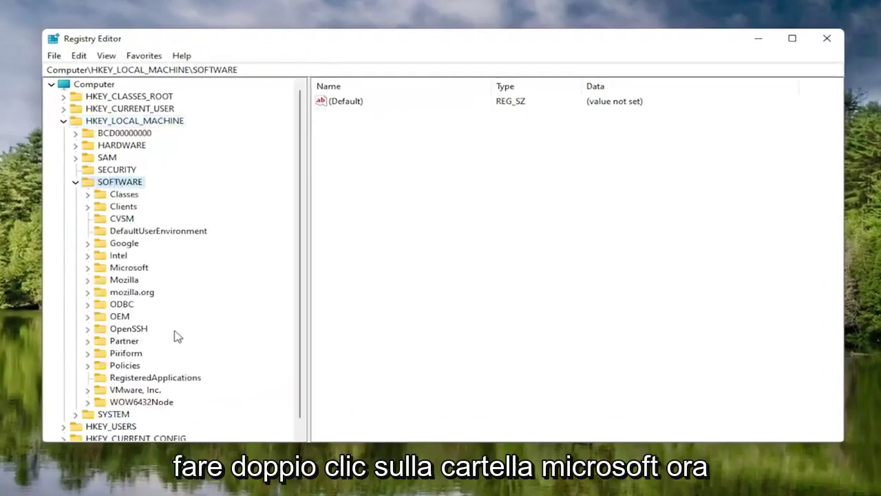
{"action": "double_click", "coordinate": [121, 269]}
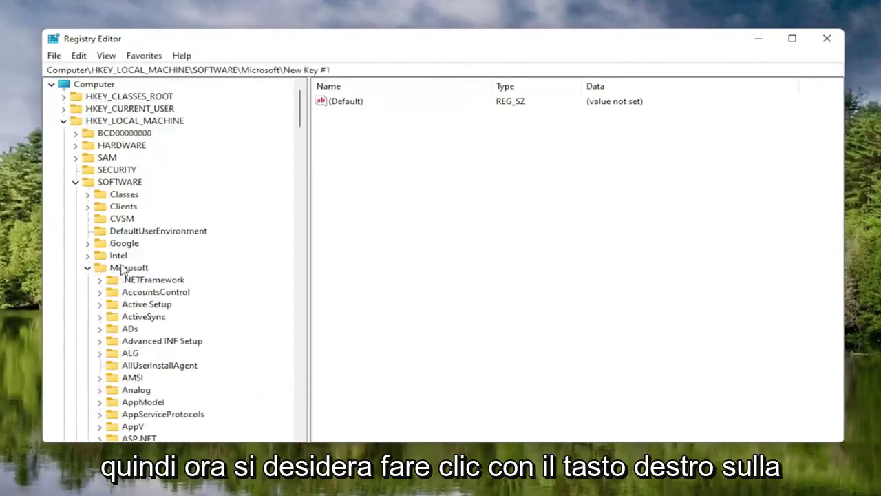
{"action": "right_click", "coordinate": [111, 270]}
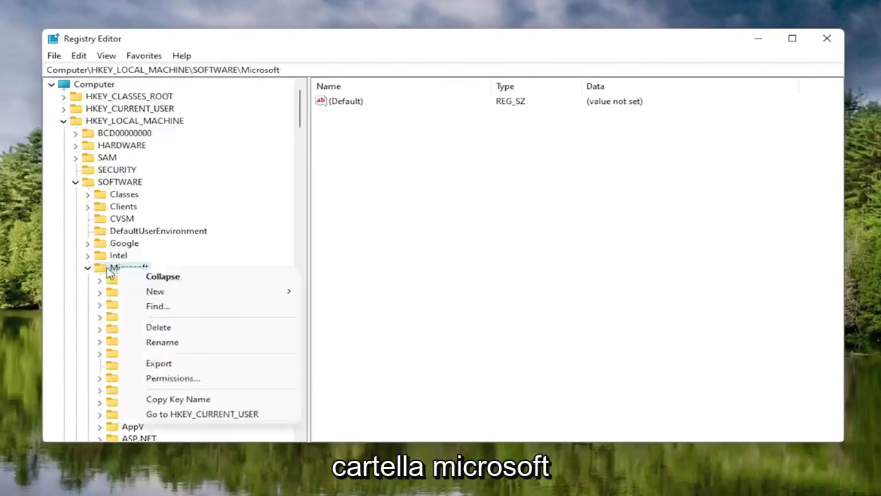
{"action": "left_click", "coordinate": [106, 269]}
{"action": "right_click", "coordinate": [106, 268]}
{"action": "left_click", "coordinate": [163, 297]}
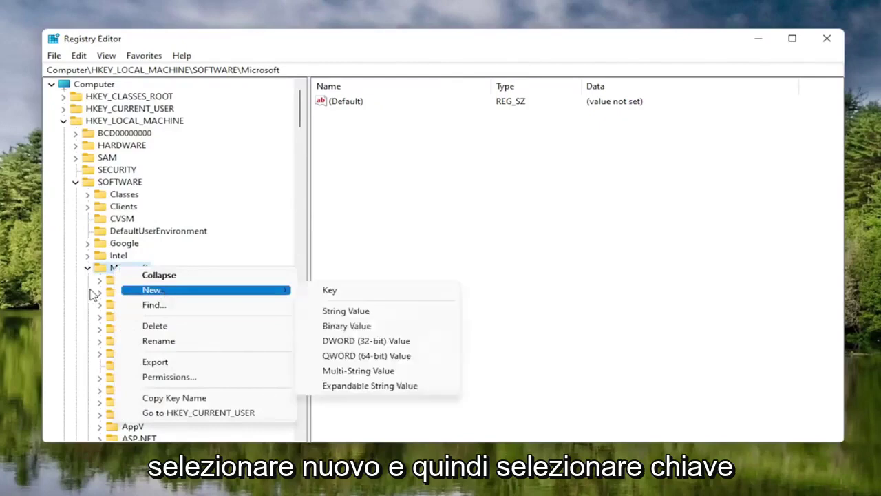
{"action": "left_click", "coordinate": [337, 292]}
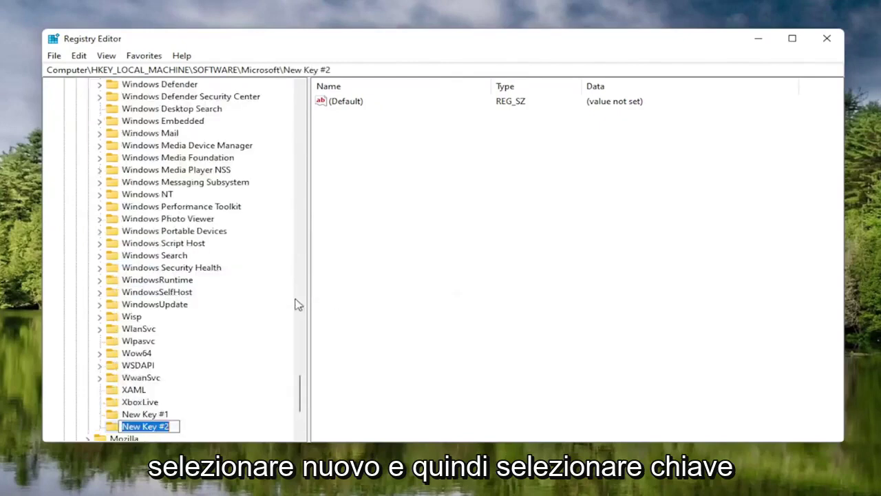
Delete the extra New Key #1 under Microsoft
{"action": "scroll", "coordinate": [227, 324], "scroll_direction": "down", "scroll_amount": 1}
{"action": "left_click", "coordinate": [145, 378]}
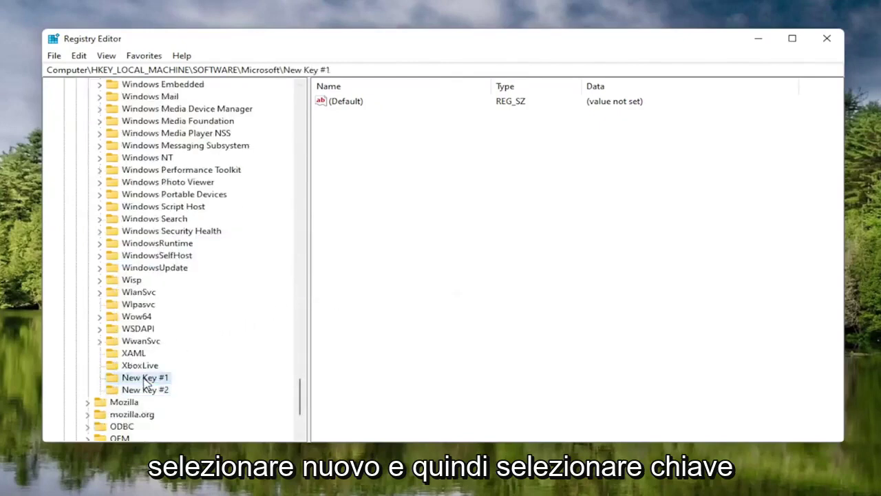
{"action": "key", "text": "Delete"}
{"action": "key", "text": "Return"}
Rename New Key #2 to New Key #1
{"action": "scroll", "coordinate": [137, 307], "scroll_direction": "up", "scroll_amount": 3}
{"action": "scroll", "coordinate": [138, 338], "scroll_direction": "down", "scroll_amount": 6}
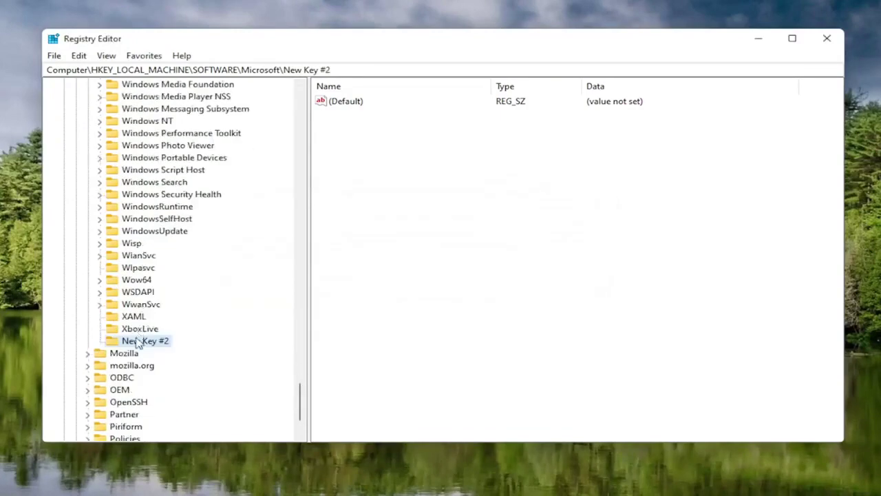
{"action": "right_click", "coordinate": [138, 343]}
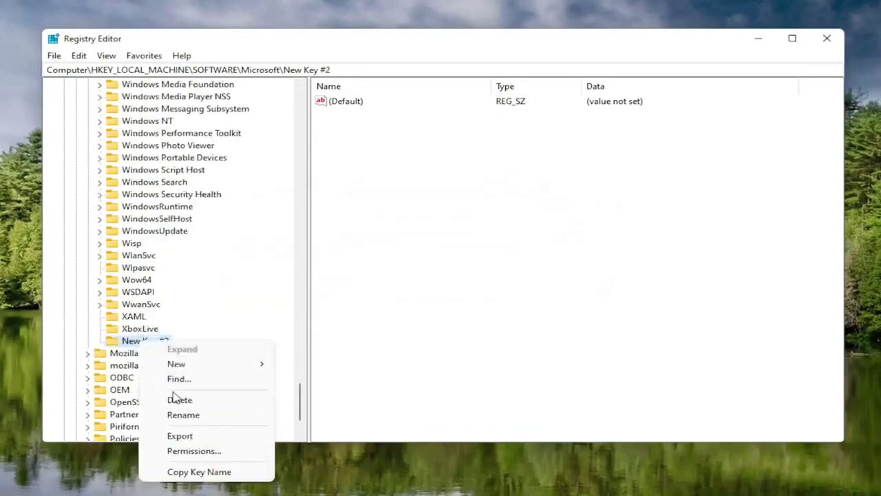
{"action": "left_click", "coordinate": [181, 415]}
{"action": "key", "text": "End"}
{"action": "type", "text": "1"}
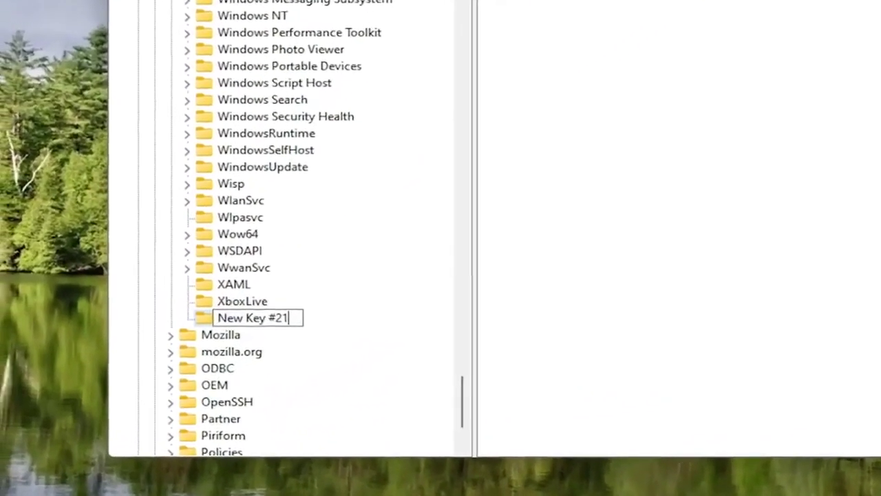
{"action": "key", "text": "BackSpace"}
{"action": "key", "text": "BackSpace"}
{"action": "type", "text": "1"}
{"action": "key", "text": "Return"}
{"action": "scroll", "coordinate": [305, 328], "scroll_direction": "up", "scroll_amount": 8}
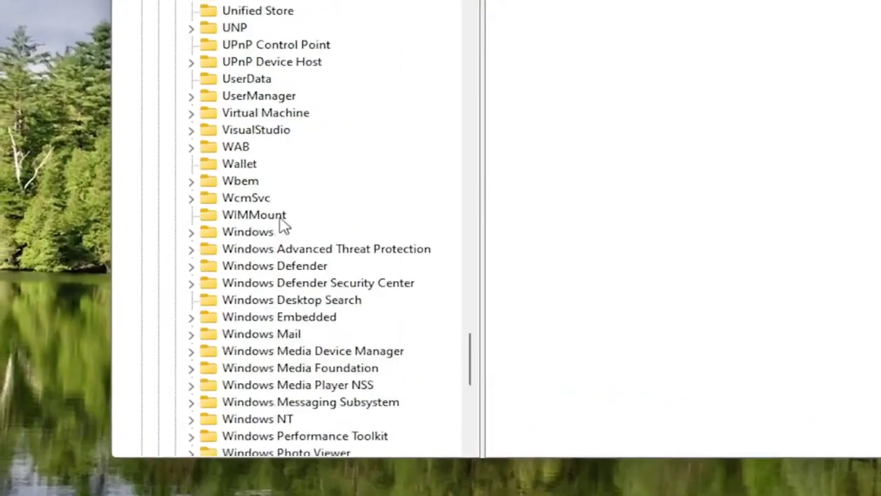
{"action": "scroll", "coordinate": [281, 226], "scroll_direction": "down", "scroll_amount": 9}
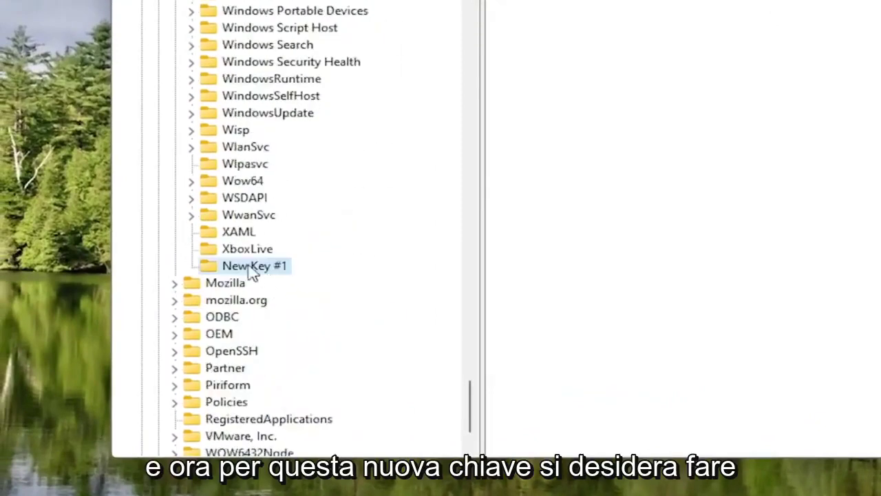
Try renaming New Key #1 to MSMQ, dismiss the name-exists error, then delete New Key #1
{"action": "right_click", "coordinate": [255, 270]}
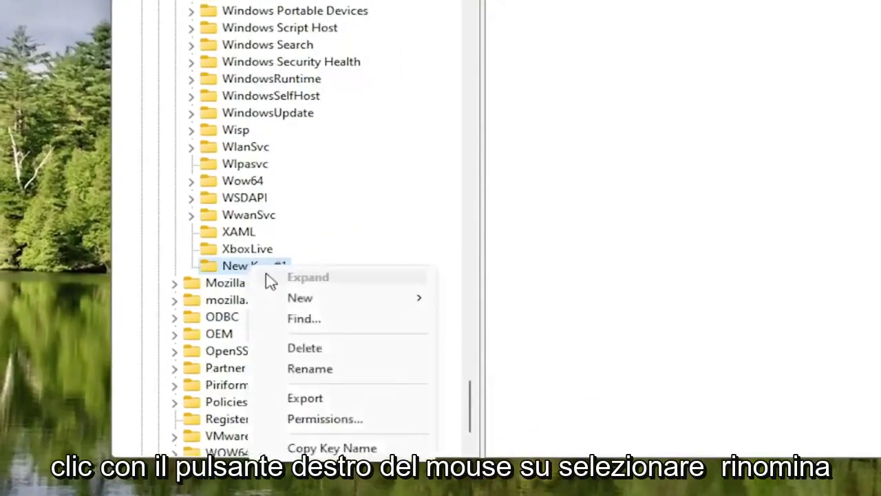
{"action": "left_click", "coordinate": [311, 371]}
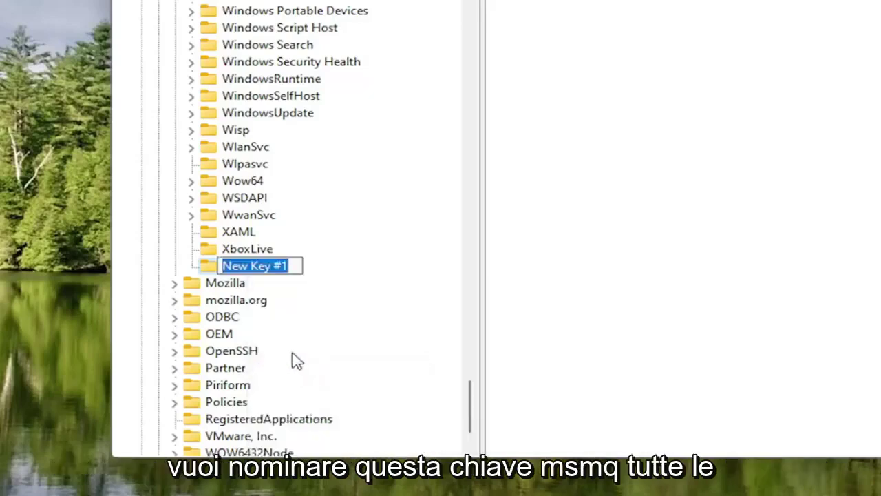
{"action": "type", "text": "MSMQ"}
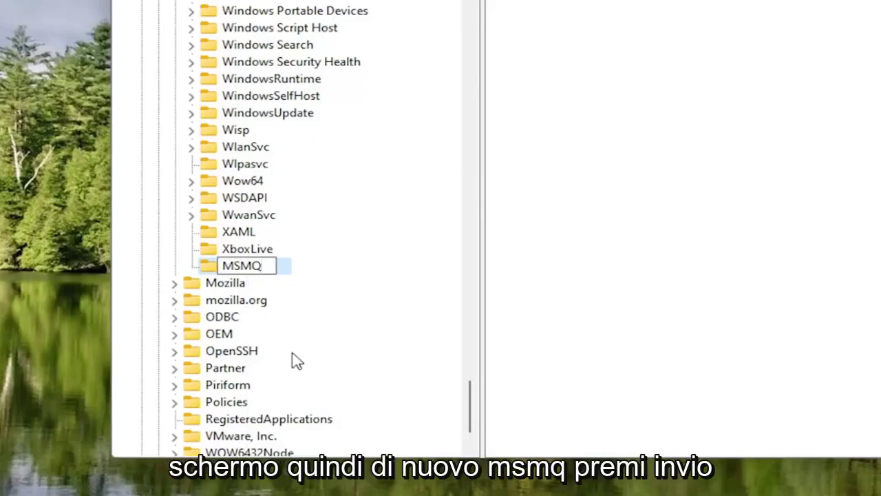
{"action": "key", "text": "Return"}
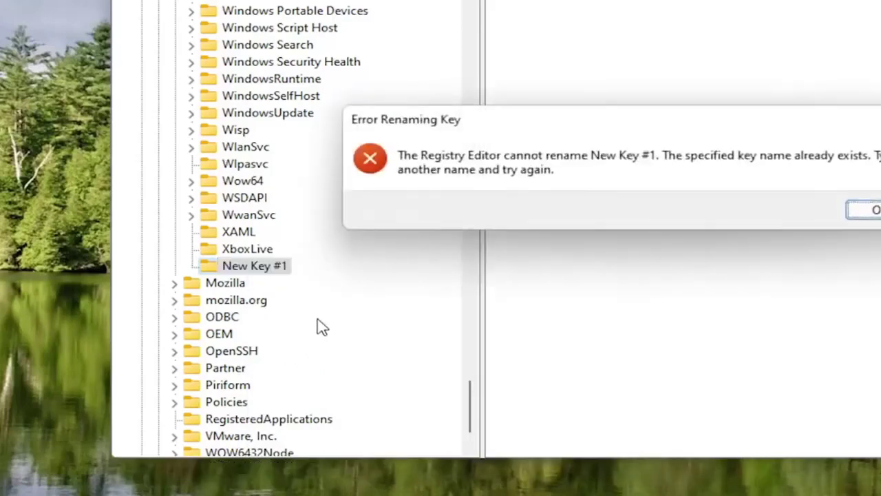
{"action": "left_click", "coordinate": [873, 218]}
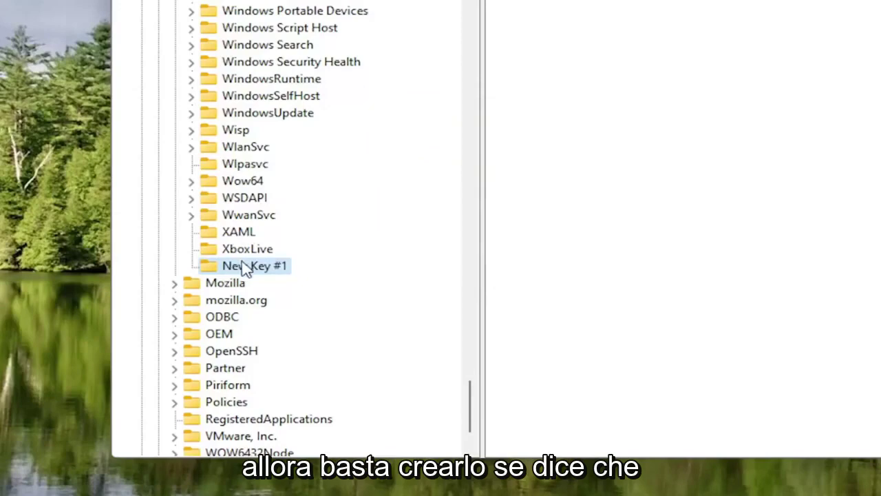
{"action": "key", "text": "Delete"}
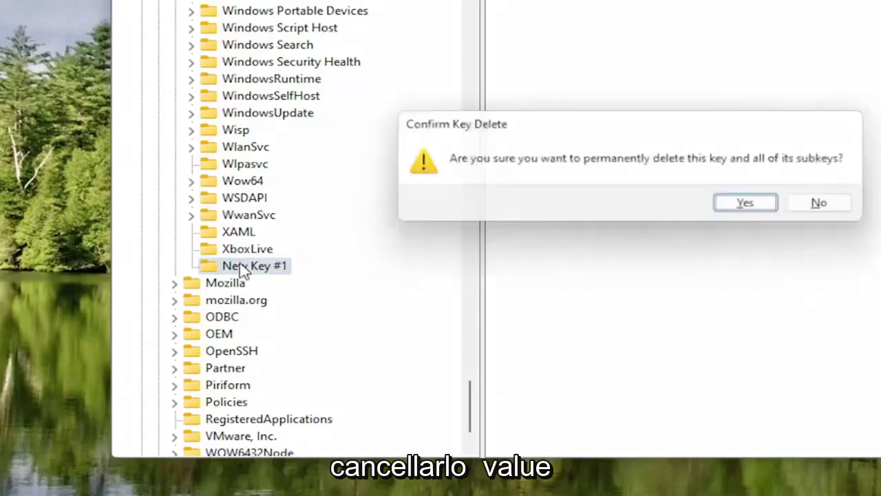
{"action": "key", "text": "Return"}
Select the existing HKEY_LOCAL_MACHINE\SOFTWARE\Microsoft\MSMQ key in the tree
{"action": "scroll", "coordinate": [251, 215], "scroll_direction": "up", "scroll_amount": 4}
{"action": "scroll", "coordinate": [251, 215], "scroll_direction": "up", "scroll_amount": 10}
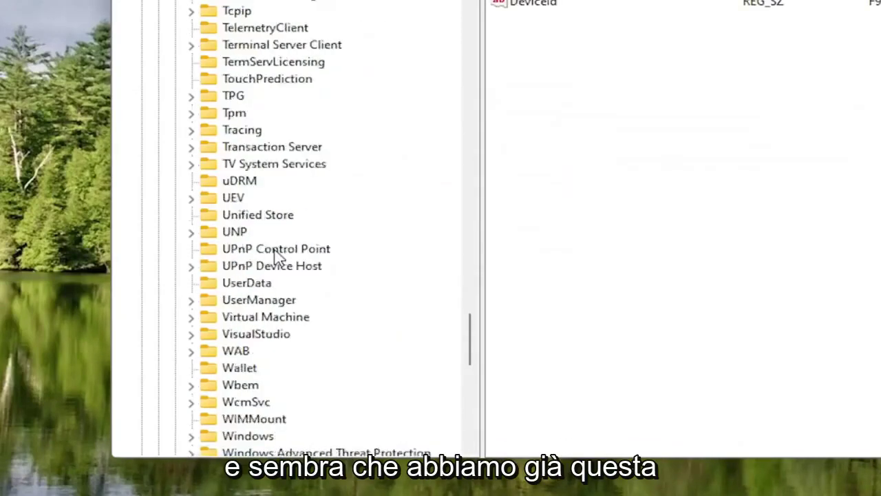
{"action": "scroll", "coordinate": [278, 256], "scroll_direction": "up", "scroll_amount": 9}
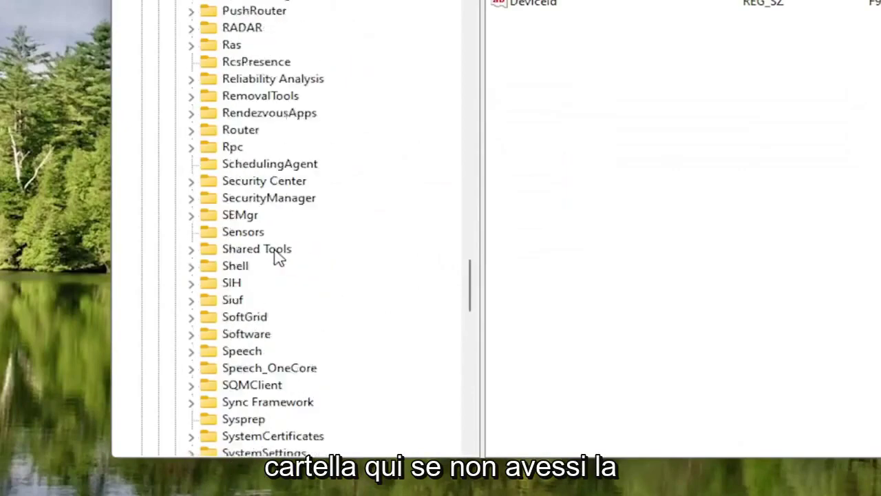
{"action": "scroll", "coordinate": [278, 257], "scroll_direction": "down", "scroll_amount": 7}
{"action": "scroll", "coordinate": [278, 257], "scroll_direction": "up", "scroll_amount": 12}
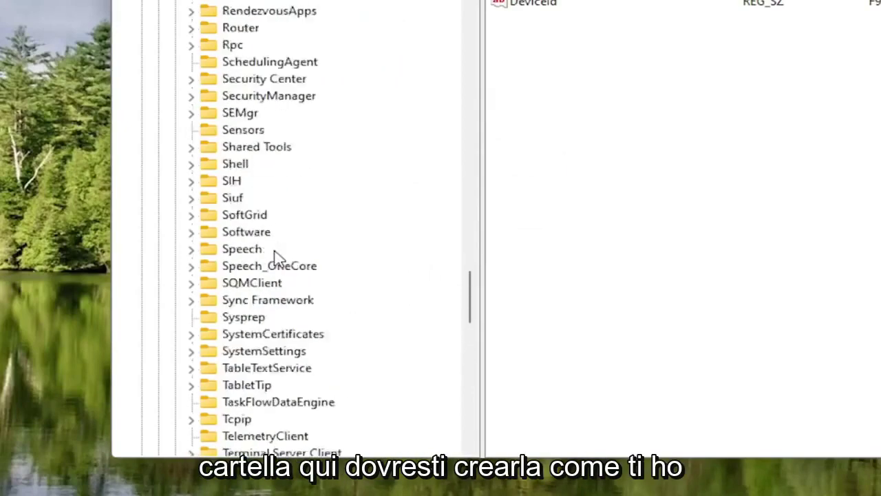
{"action": "scroll", "coordinate": [237, 253], "scroll_direction": "up", "scroll_amount": 10}
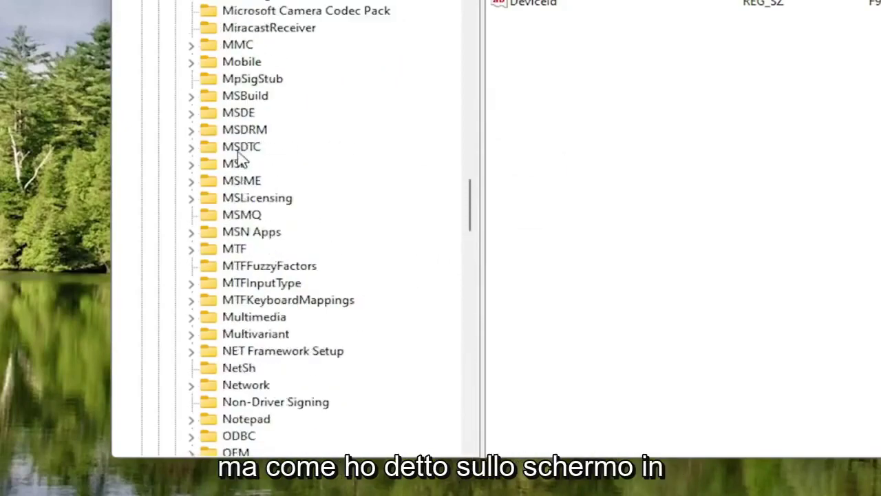
{"action": "left_click", "coordinate": [238, 217]}
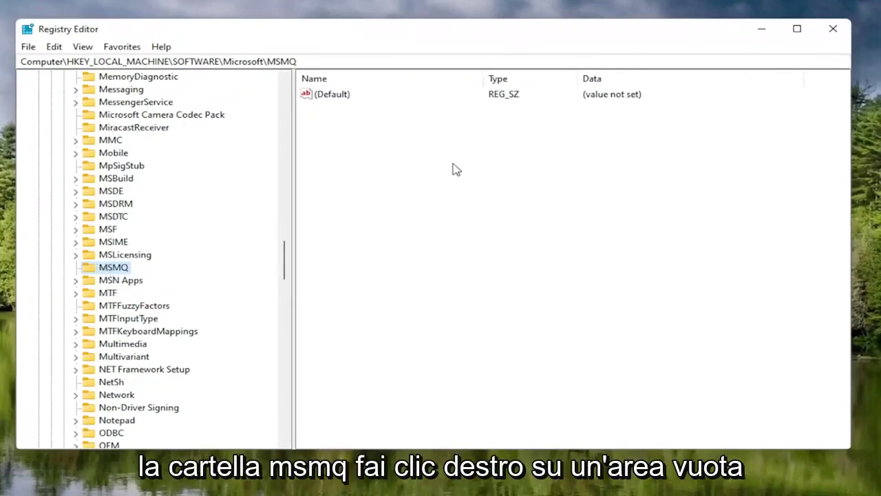
Create a DWORD (32-bit) value named TCPNoDelay inside the MSMQ key
{"action": "right_click", "coordinate": [439, 144]}
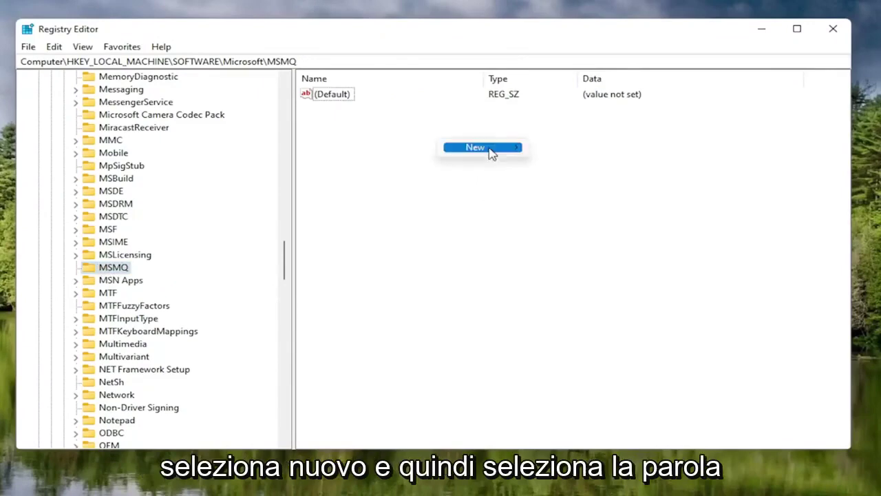
{"action": "mouse_move", "coordinate": [488, 149]}
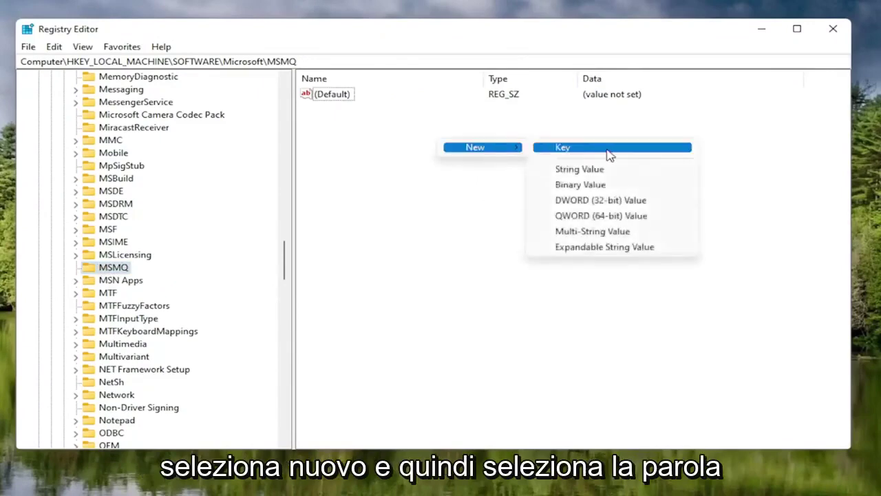
{"action": "left_click", "coordinate": [602, 201]}
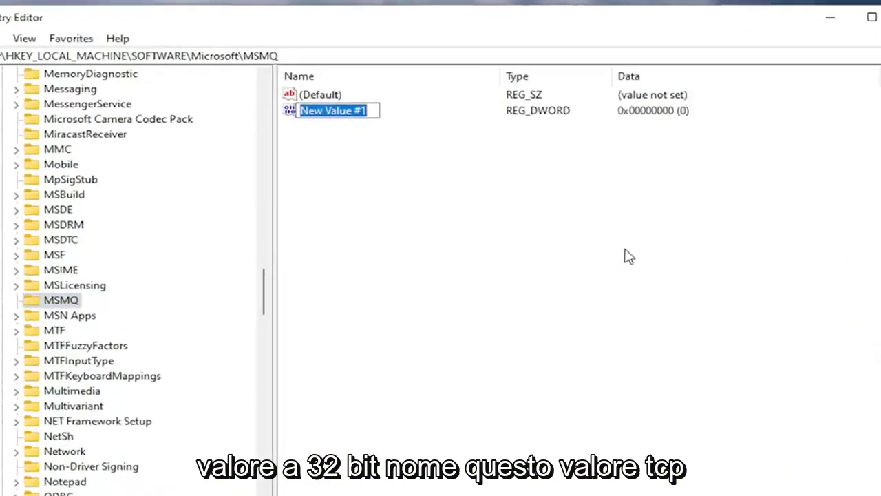
{"action": "type", "text": "TCP"}
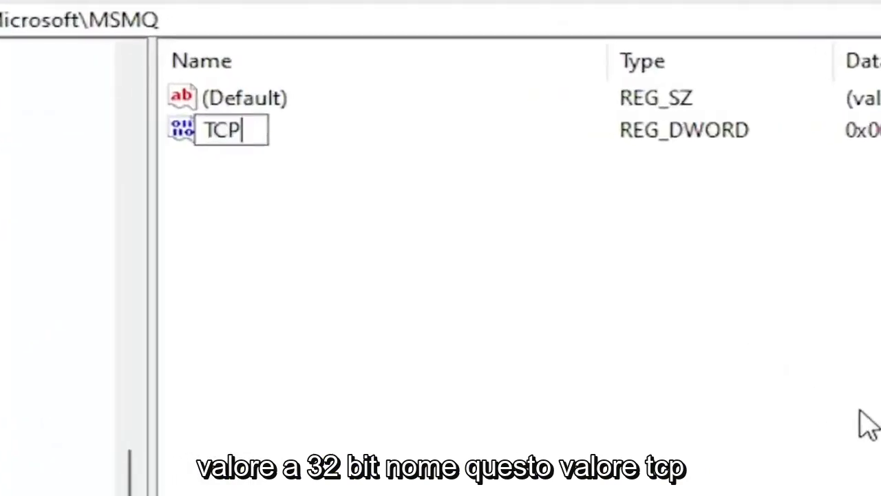
{"action": "type", "text": "NoDelay"}
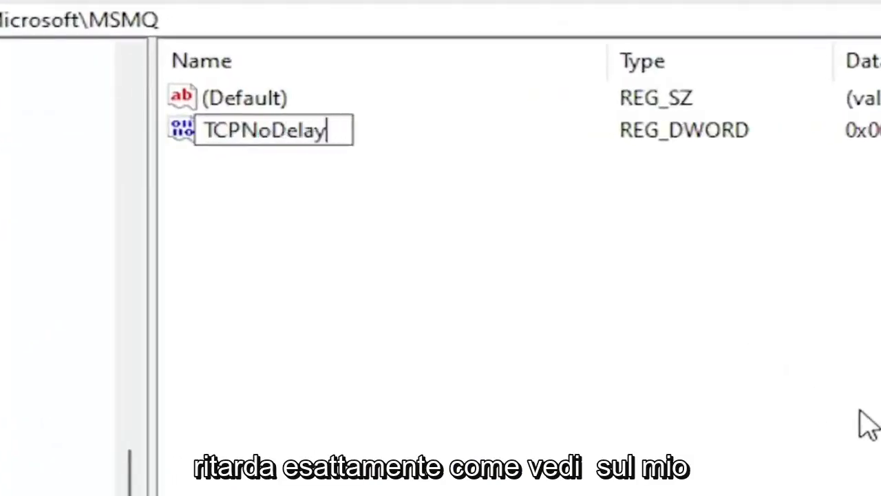
{"action": "key", "text": "Return"}
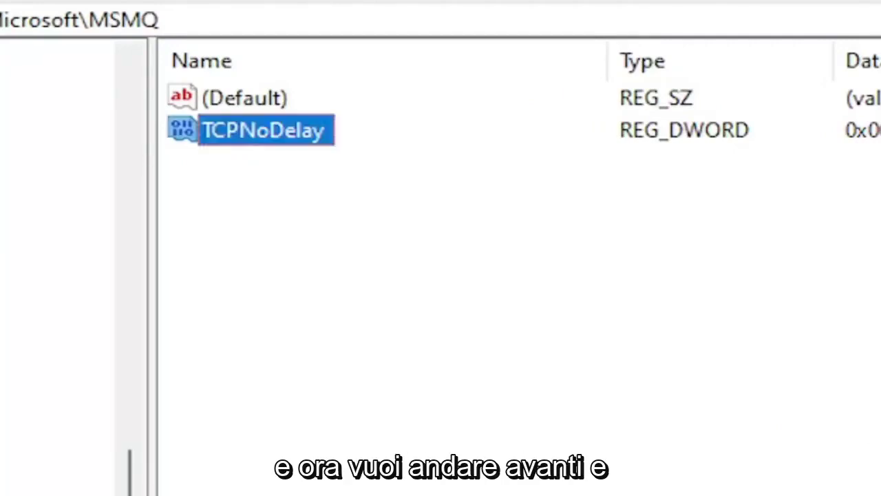
Change TCPNoDelay's value data to 1 (0x00000001)
{"action": "double_click", "coordinate": [313, 141]}
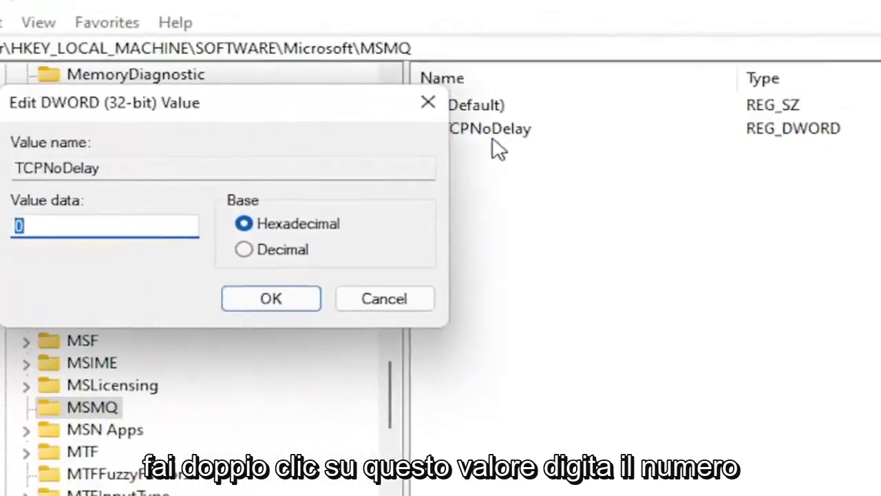
{"action": "type", "text": "1"}
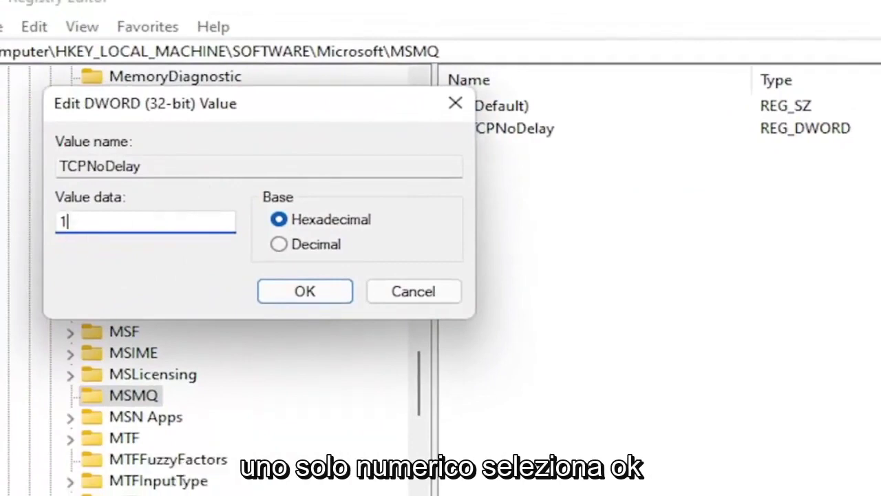
{"action": "left_click", "coordinate": [287, 291]}
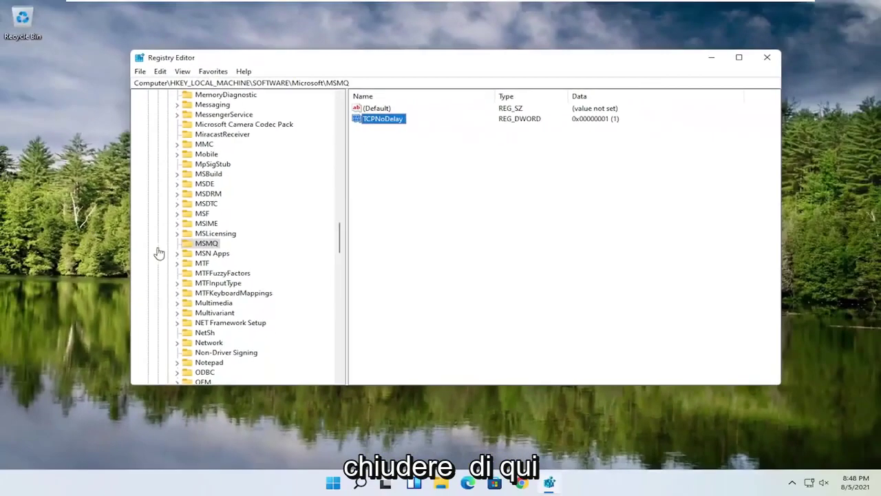
Collapse Microsoft, SOFTWARE and HKEY_LOCAL_MACHINE in the tree, then close Registry Editor
{"action": "left_click_drag", "start_coordinate": [340, 241], "coordinate": [342, 116]}
{"action": "left_click", "coordinate": [154, 202]}
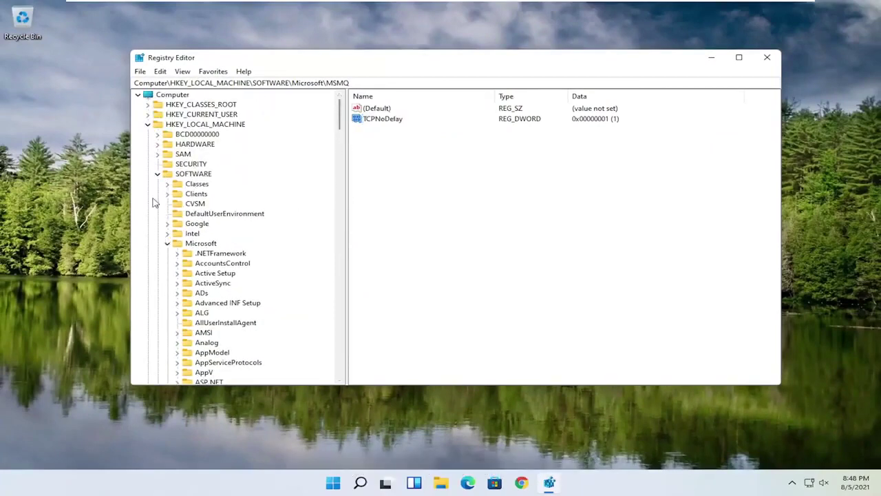
{"action": "left_click", "coordinate": [167, 243]}
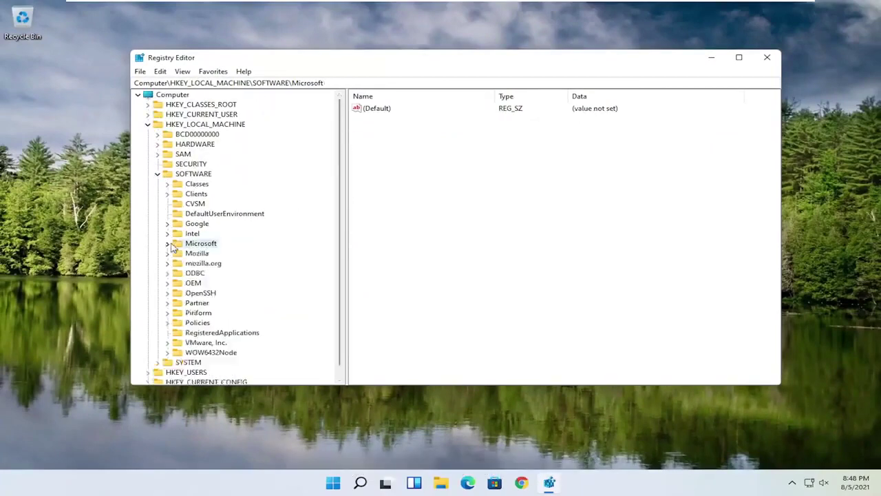
{"action": "left_click", "coordinate": [158, 174]}
{"action": "left_click", "coordinate": [152, 128]}
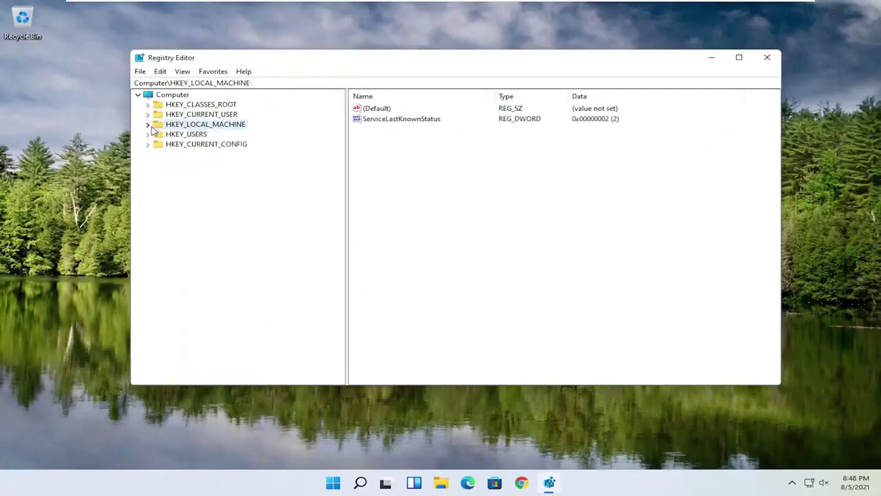
{"action": "left_click", "coordinate": [766, 58]}
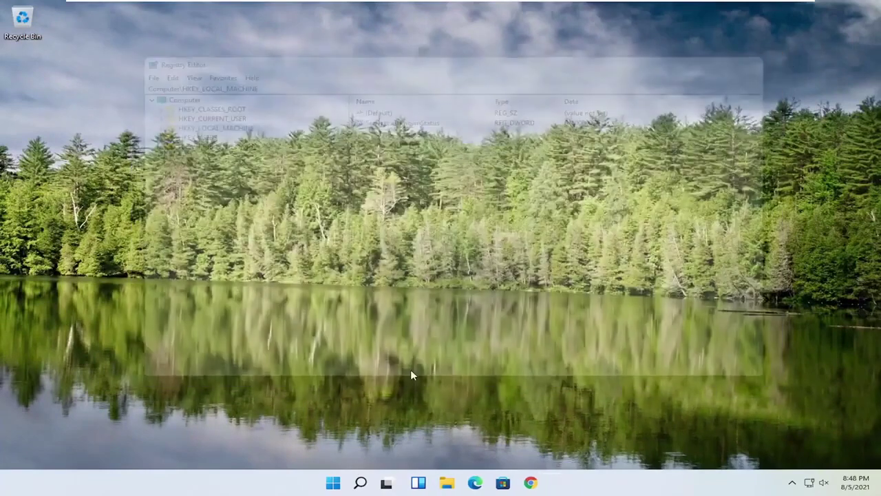
Restart Windows via the Start button's Shut down or sign out > Restart
{"action": "right_click", "coordinate": [353, 486]}
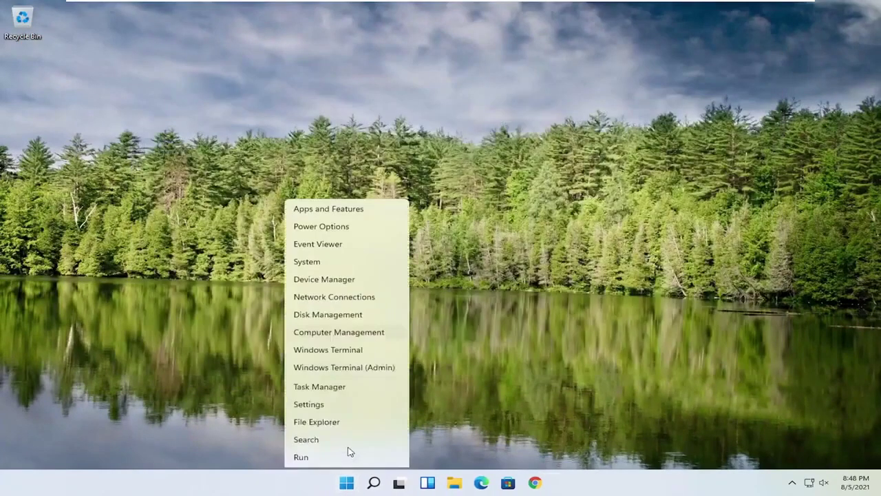
{"action": "mouse_move", "coordinate": [347, 447]}
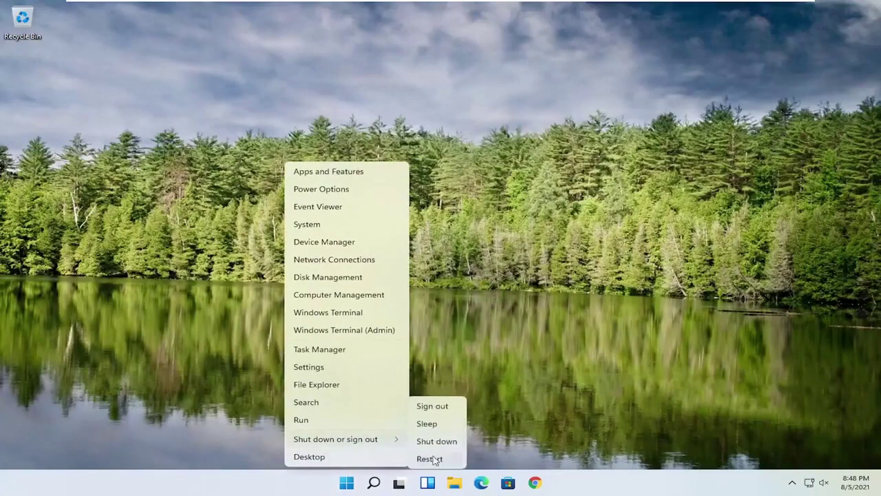
{"action": "left_click", "coordinate": [432, 452]}
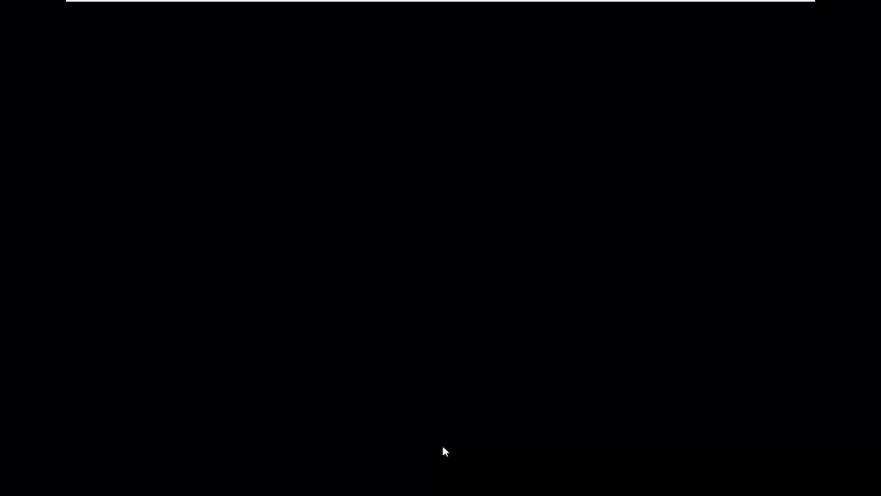